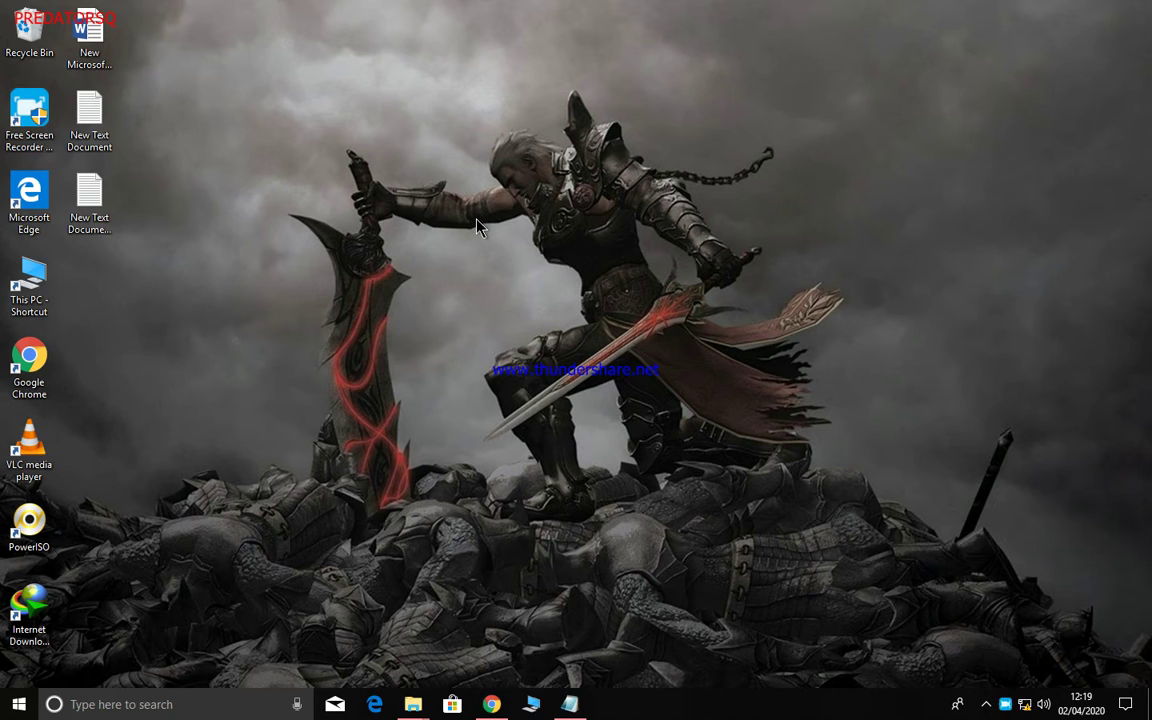
{"action": "right_click", "coordinate": [494, 148]}
{"action": "right_click", "coordinate": [527, 198]}
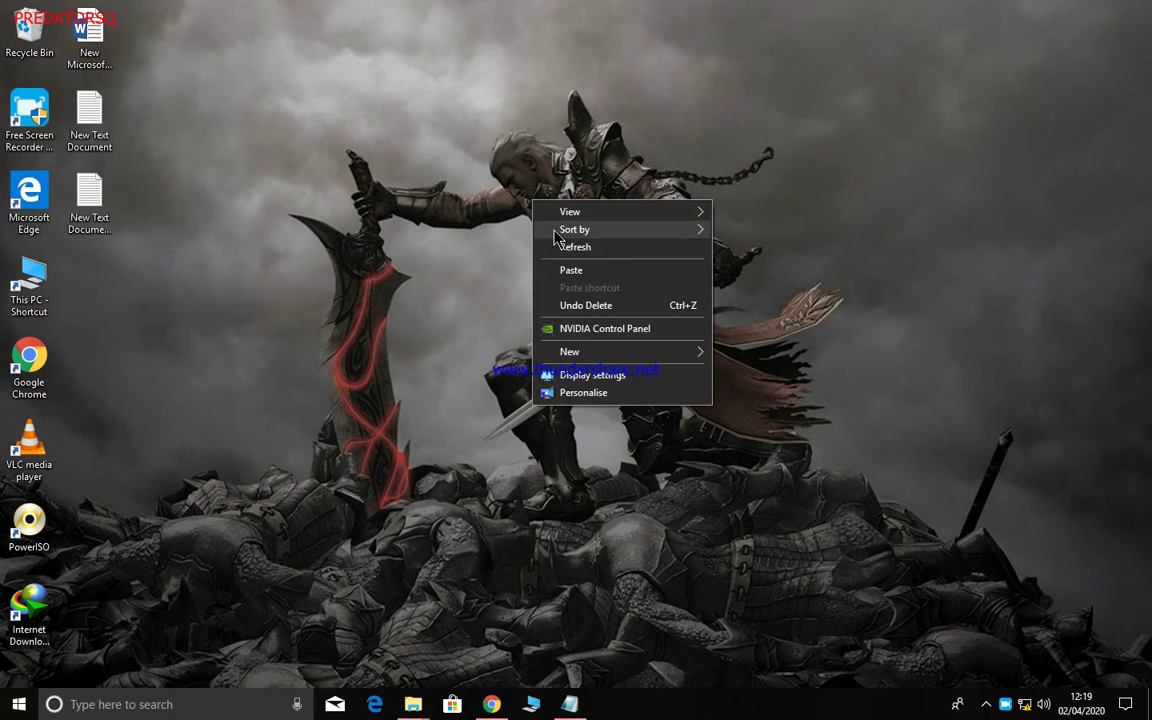
{"action": "left_click", "coordinate": [566, 247]}
{"action": "right_click", "coordinate": [350, 117]}
{"action": "right_click", "coordinate": [404, 162]}
{"action": "left_click", "coordinate": [437, 212]}
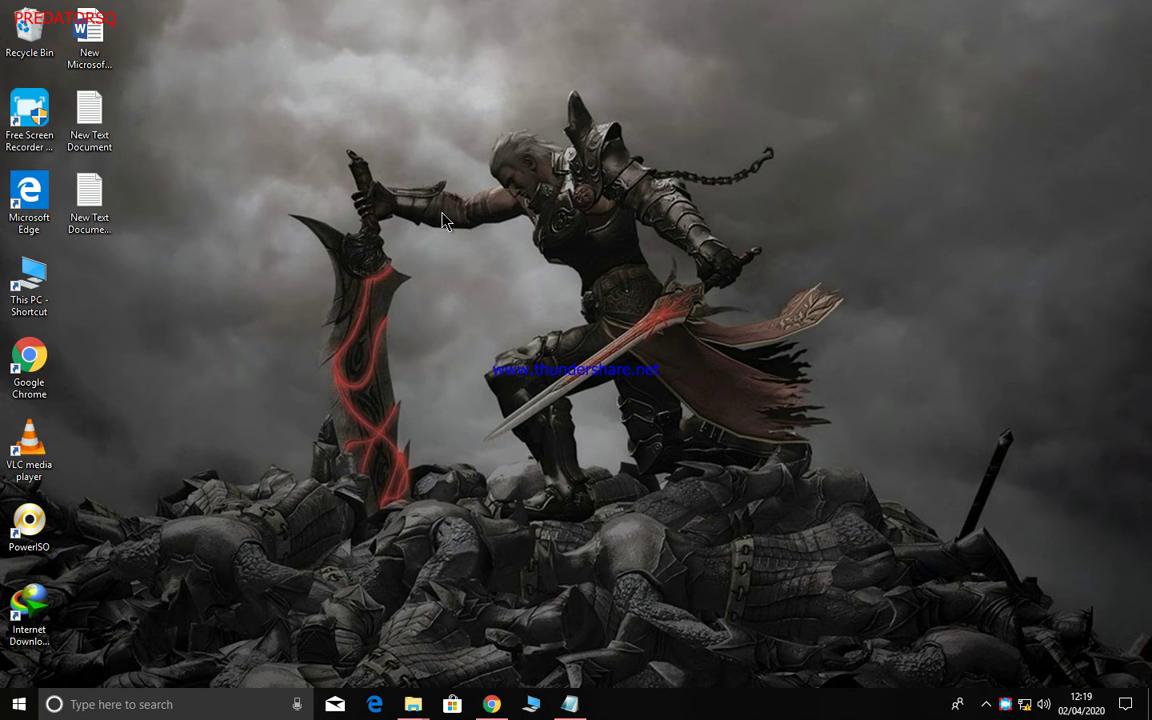
{"action": "left_click", "coordinate": [18, 704]}
{"action": "left_click", "coordinate": [553, 95]}
{"action": "right_click", "coordinate": [554, 94]}
{"action": "left_click", "coordinate": [620, 141]}
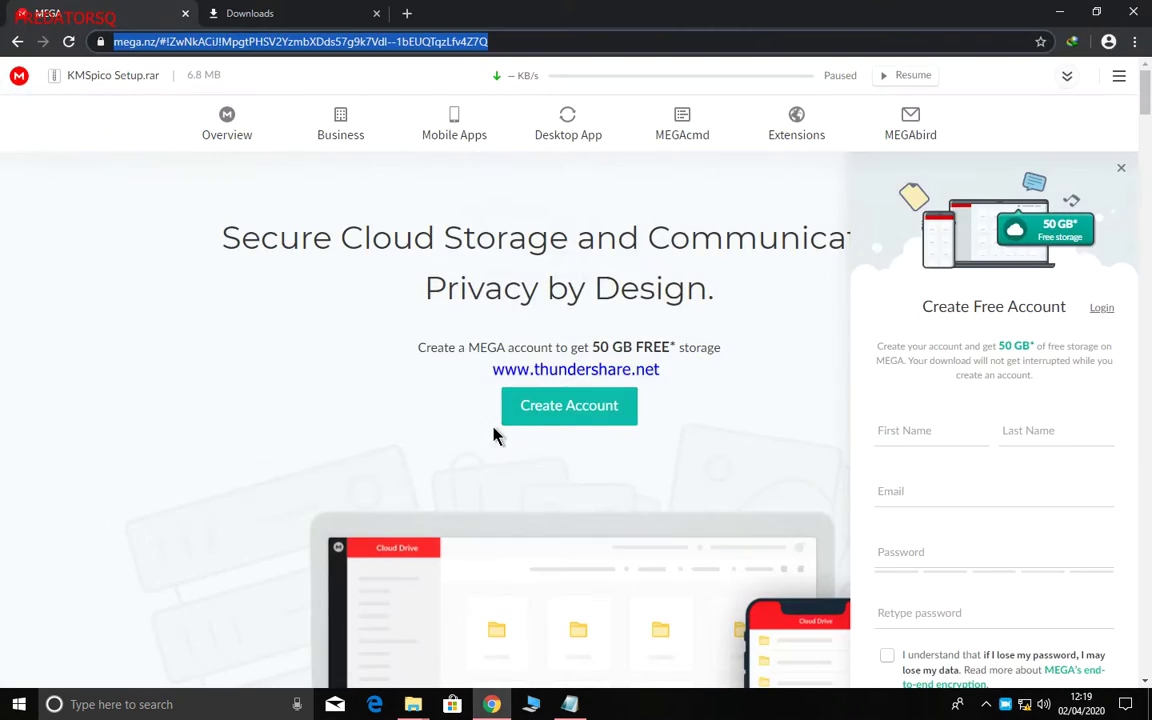
Step: Look over the MEGA download page, then minimise the browser and refresh the desktop
{"action": "scroll", "coordinate": [494, 431], "scroll_direction": "down", "scroll_amount": 5}
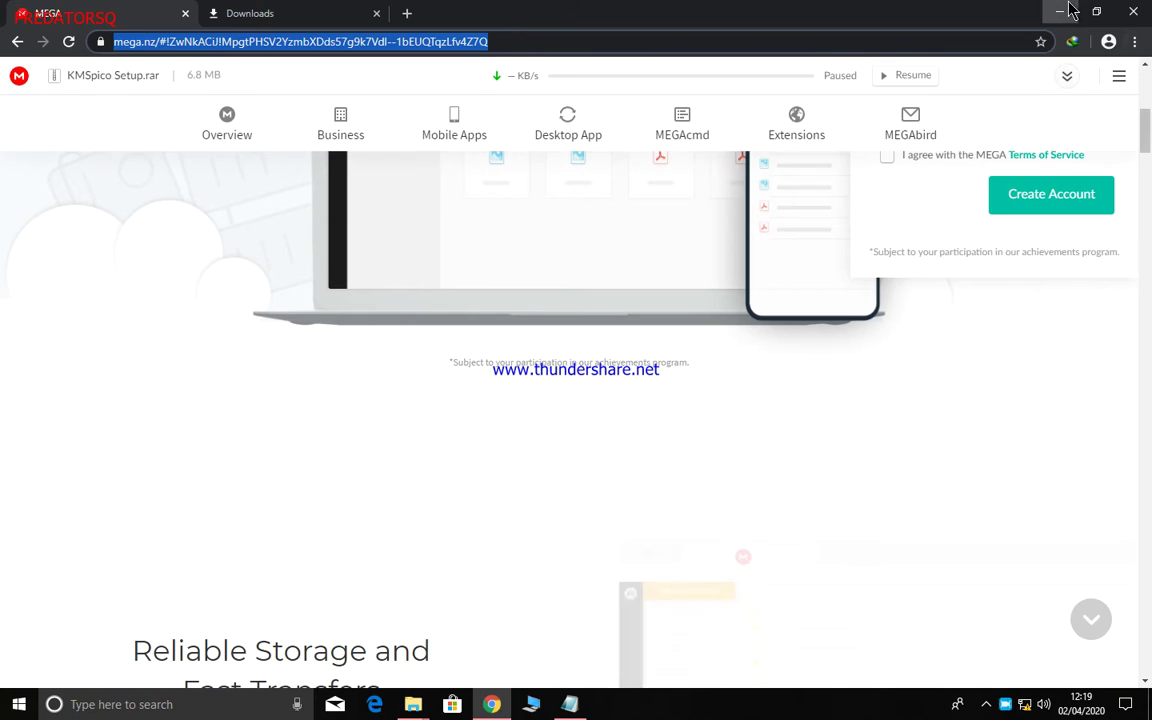
{"action": "left_click", "coordinate": [1059, 12]}
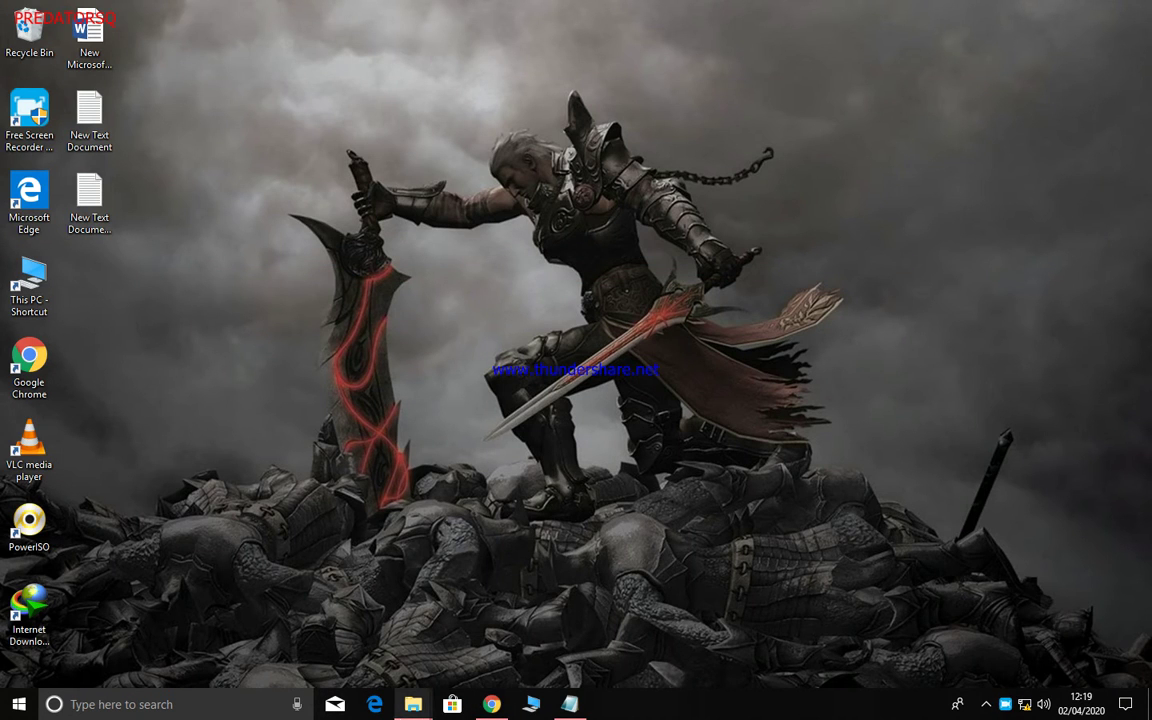
{"action": "right_click", "coordinate": [536, 95]}
{"action": "left_click", "coordinate": [586, 142]}
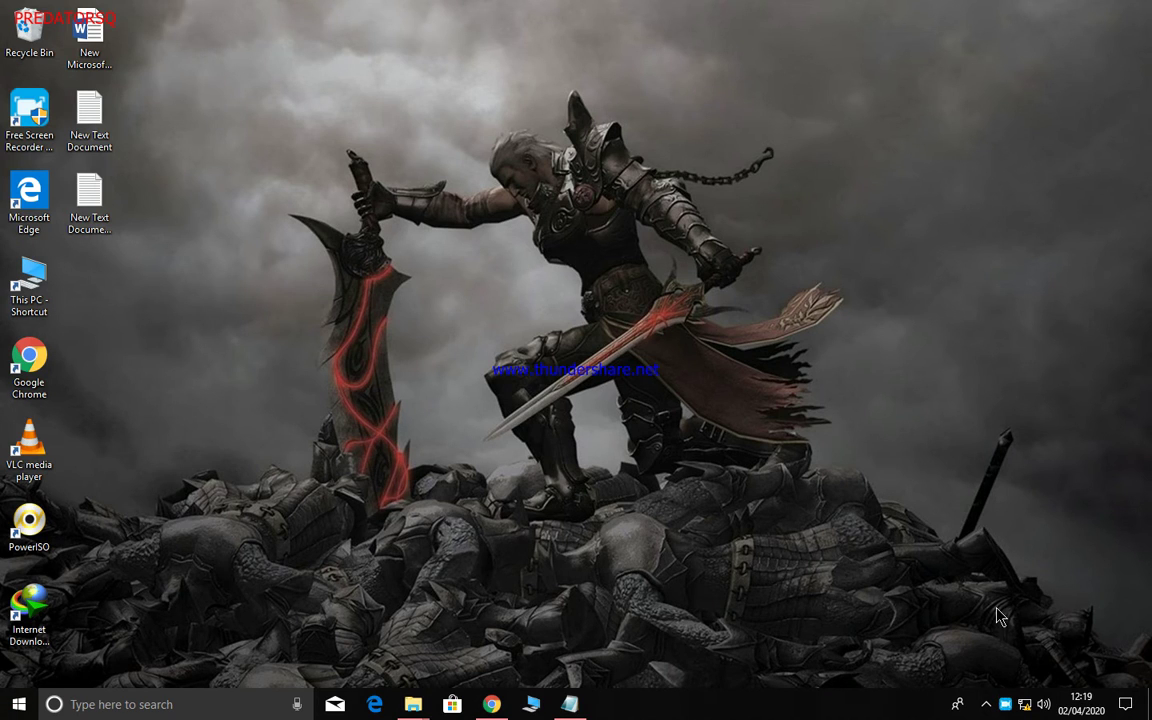
Step: Open Windows Settings, view the Display and Background pages, and close Settings
{"action": "key", "text": "super"}
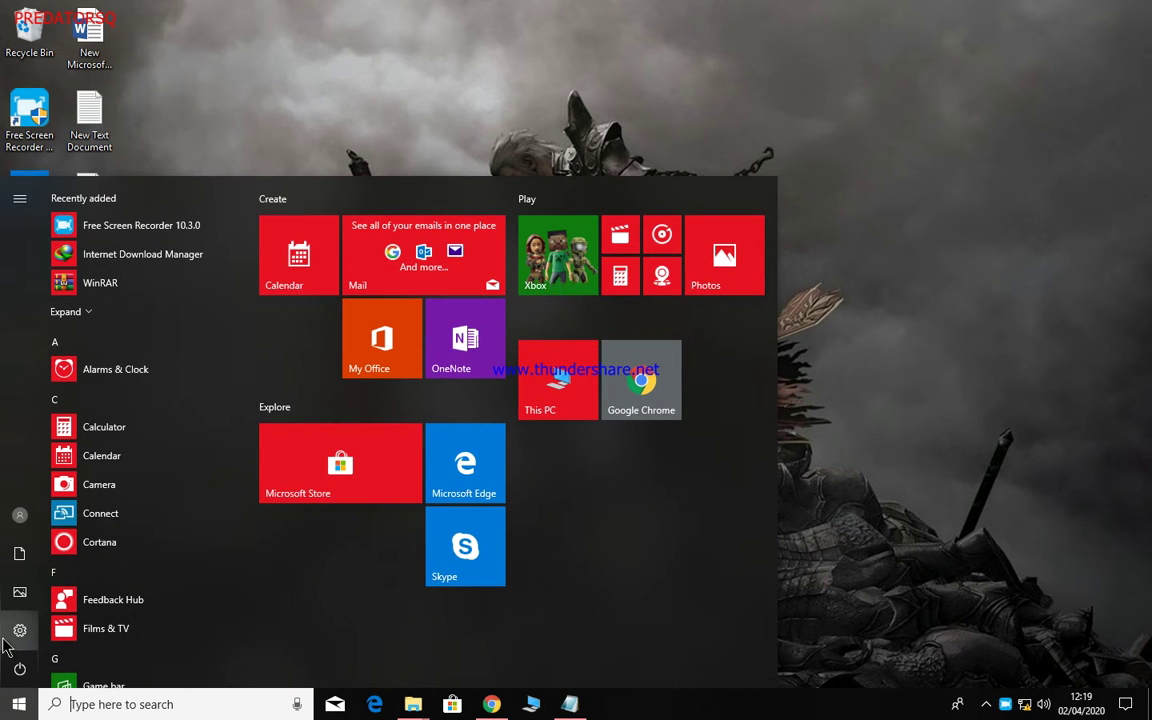
{"action": "left_click", "coordinate": [6, 640]}
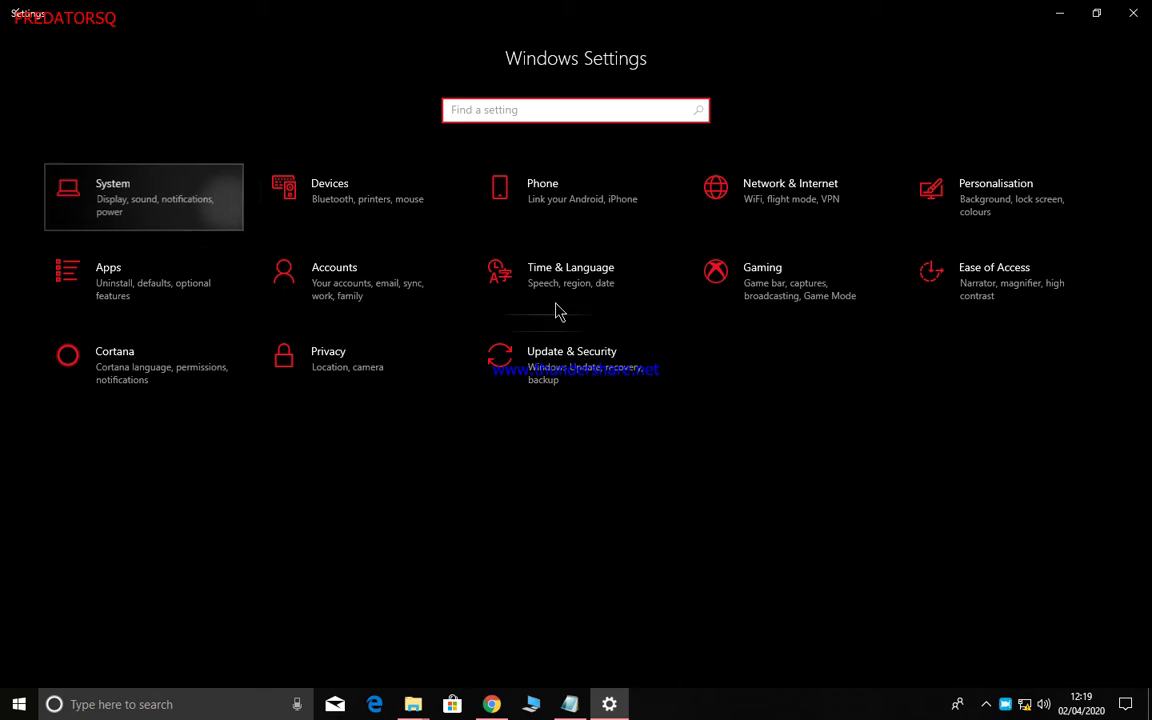
{"action": "key", "text": "Return"}
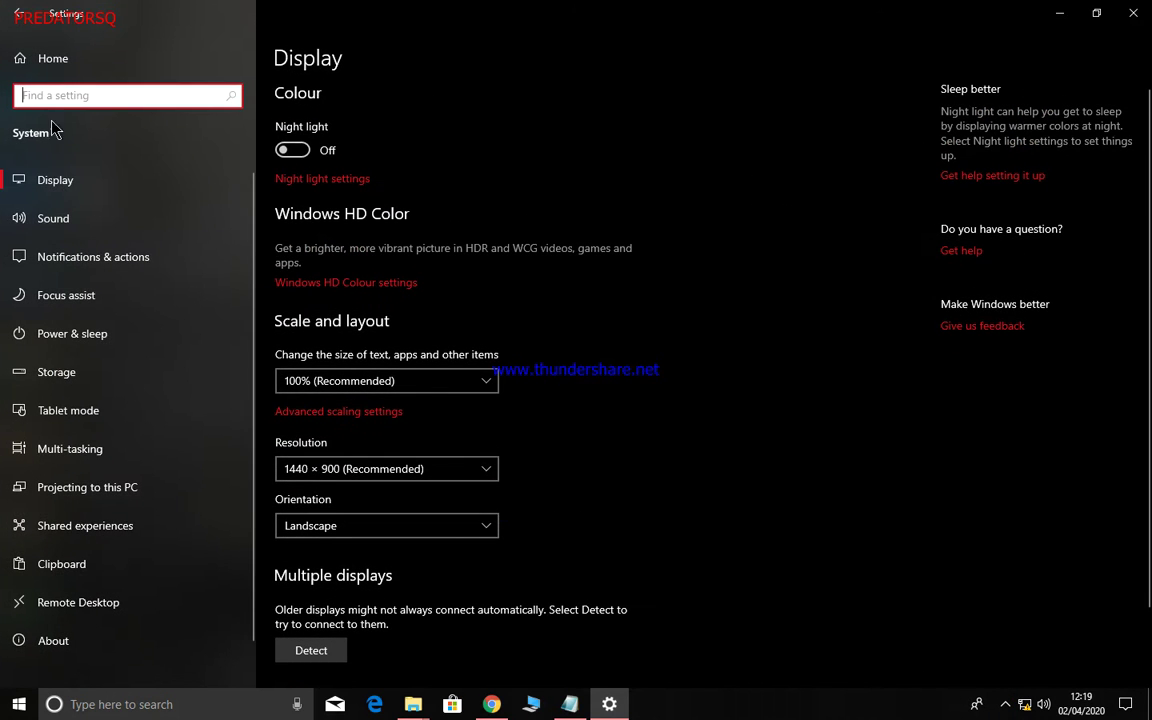
{"action": "left_click", "coordinate": [12, 14]}
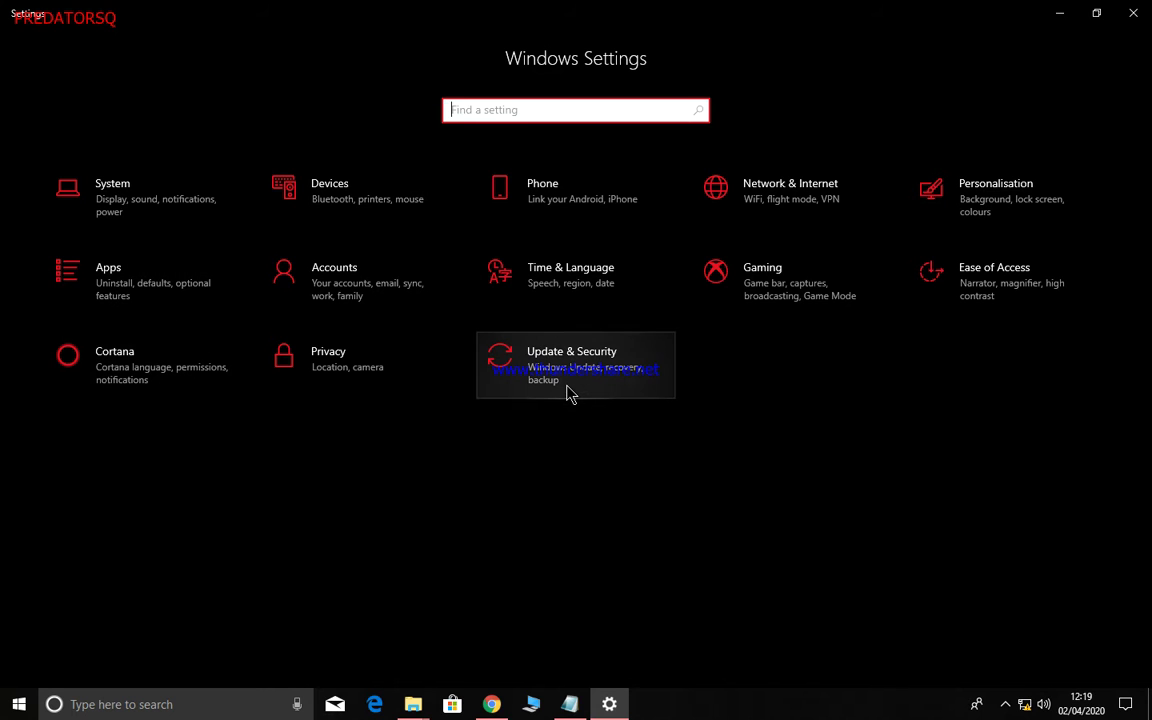
{"action": "left_click", "coordinate": [1012, 215]}
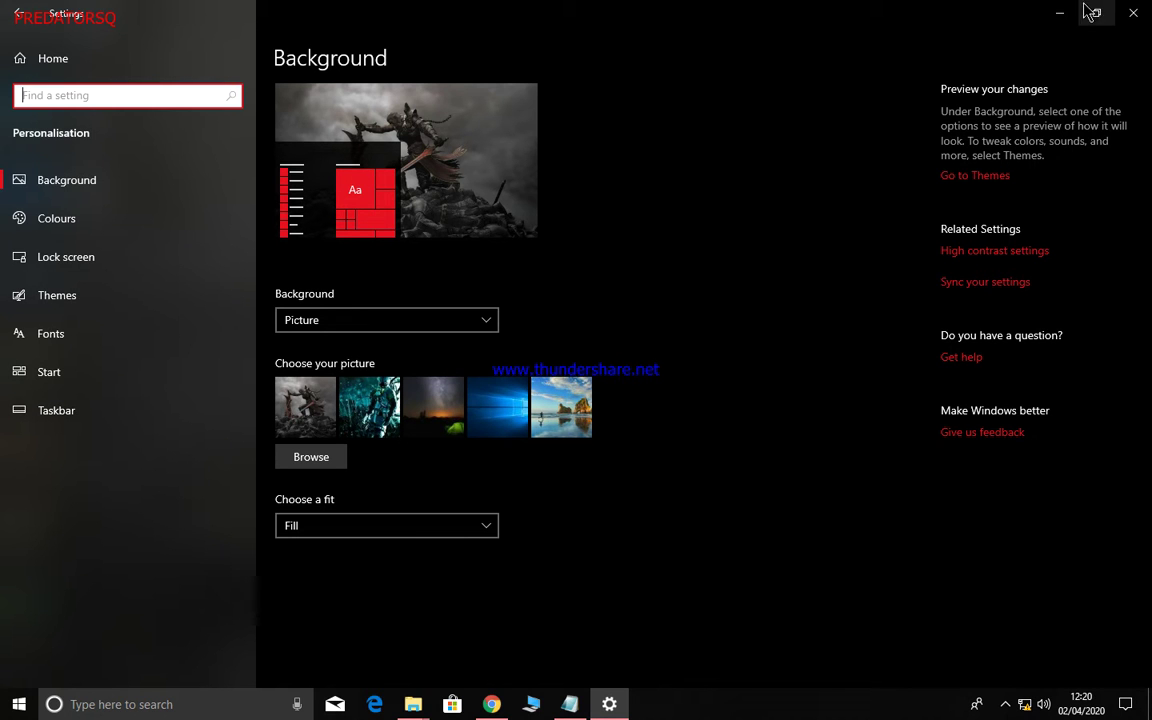
{"action": "left_click", "coordinate": [1133, 12]}
{"action": "right_click", "coordinate": [548, 115]}
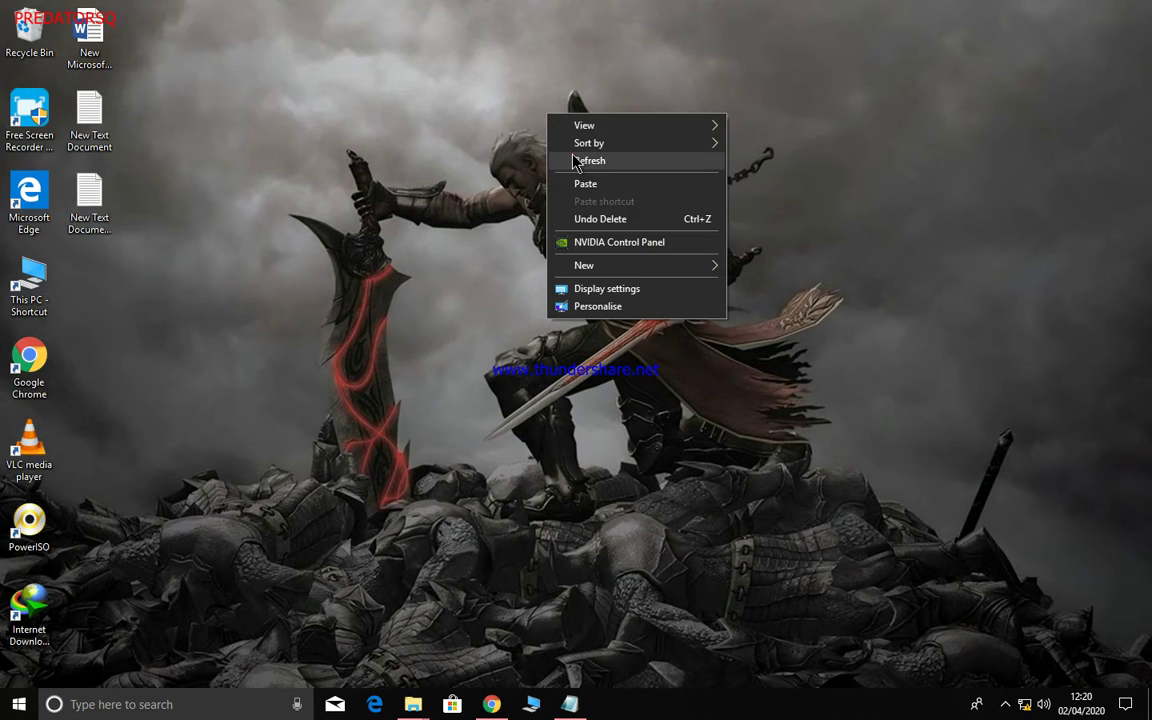
{"action": "left_click", "coordinate": [575, 163]}
{"action": "right_click", "coordinate": [515, 139]}
{"action": "left_click", "coordinate": [590, 181]}
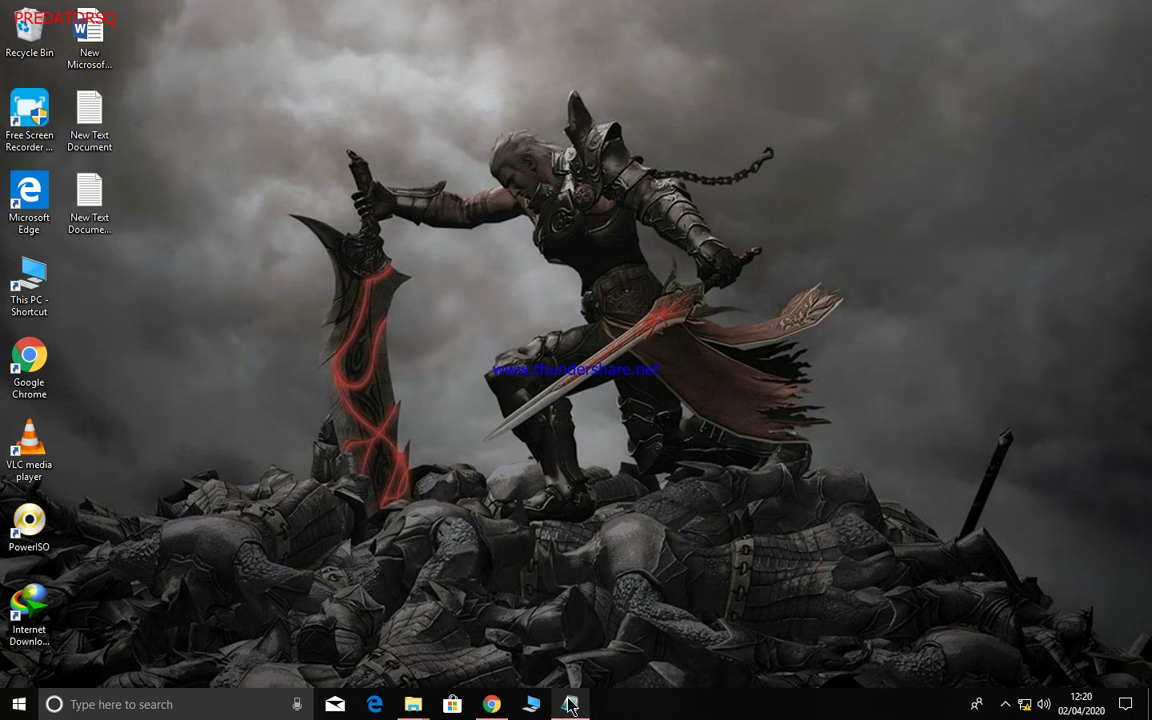
{"action": "mouse_move", "coordinate": [590, 713]}
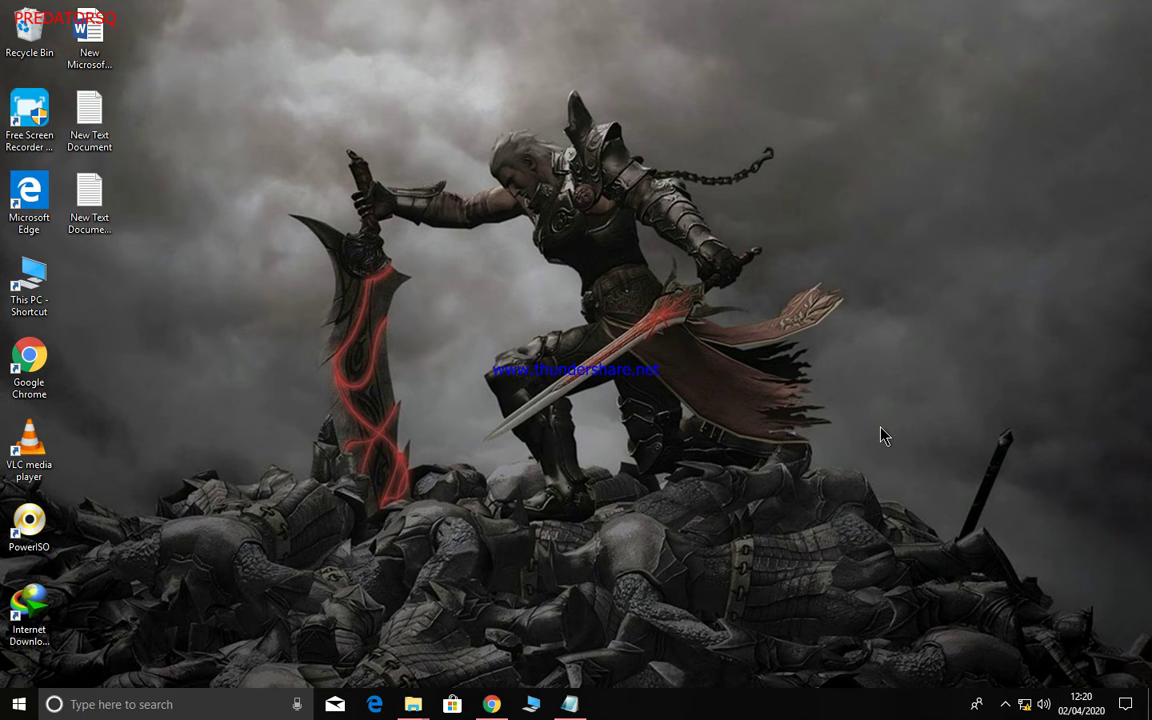
Step: Open the system properties of This PC to check the Windows edition and activation status, and close them
{"action": "double_click", "coordinate": [30, 285]}
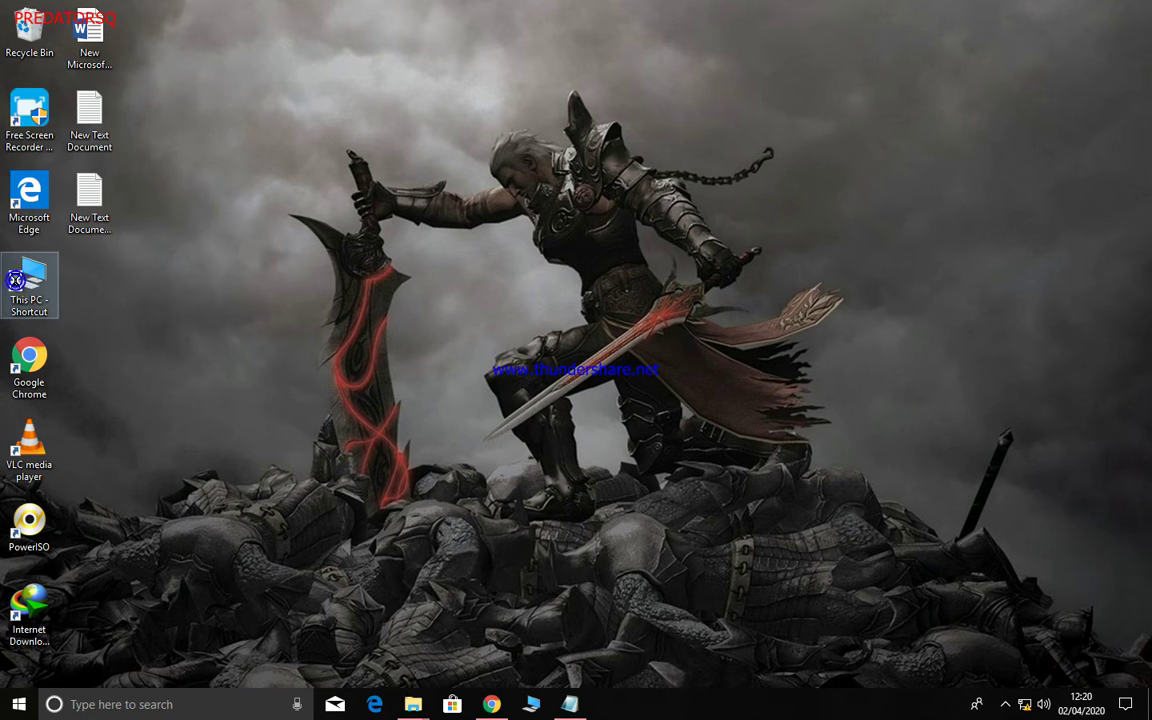
{"action": "right_click", "coordinate": [70, 313]}
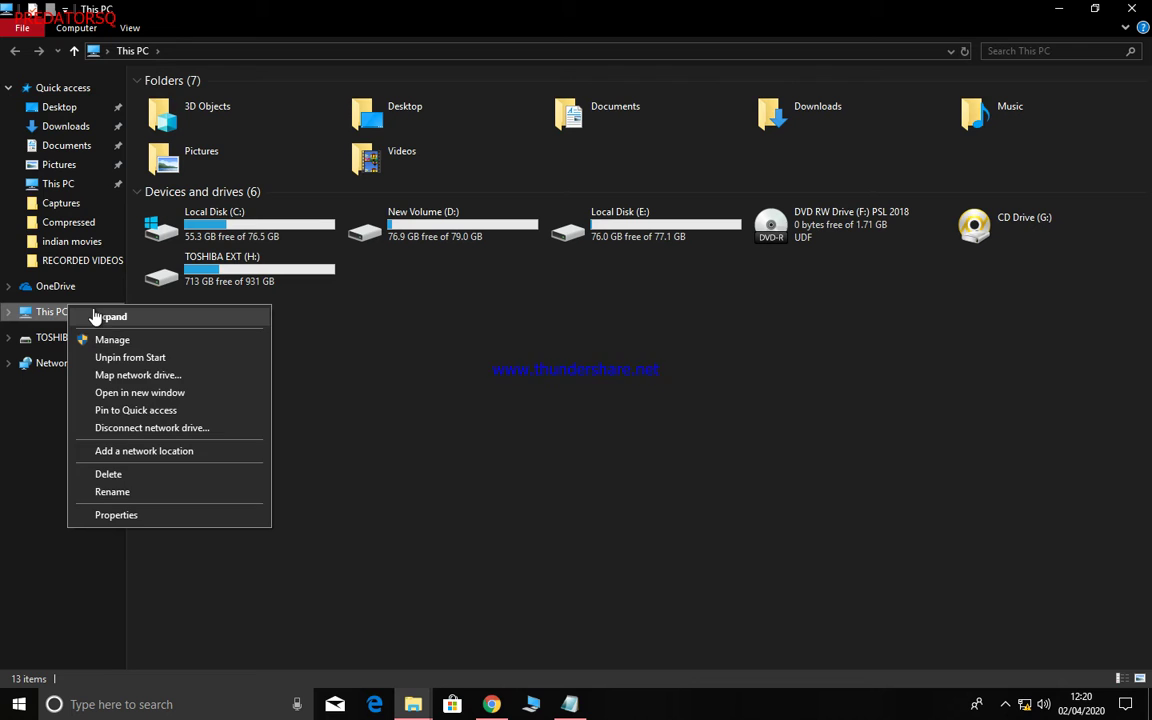
{"action": "left_click", "coordinate": [133, 516]}
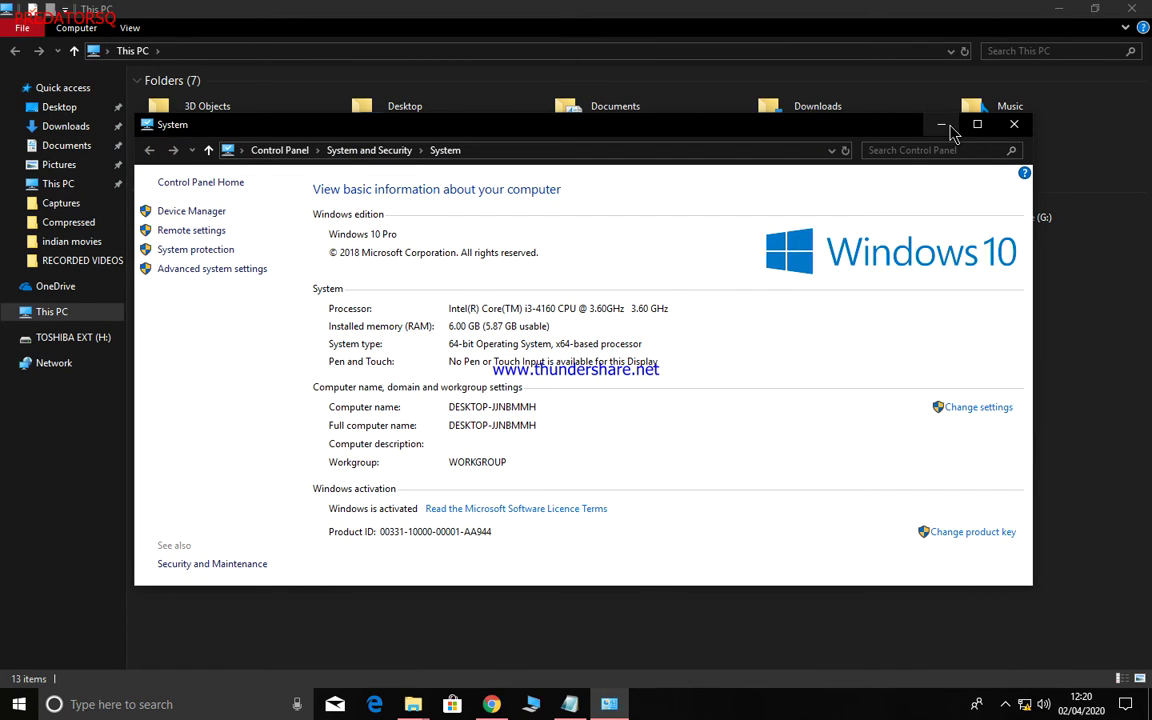
{"action": "left_click", "coordinate": [1014, 126]}
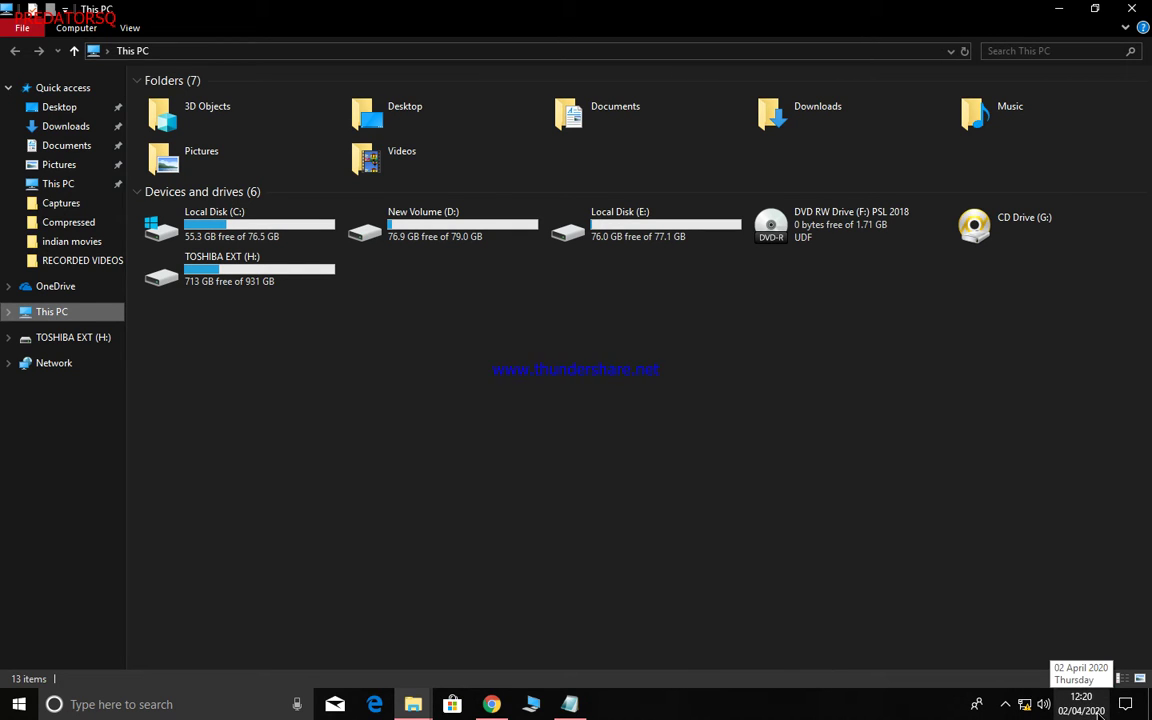
Step: Glance at the notification centre, and minimise File Explorer to return to the desktop
{"action": "left_click", "coordinate": [1127, 705]}
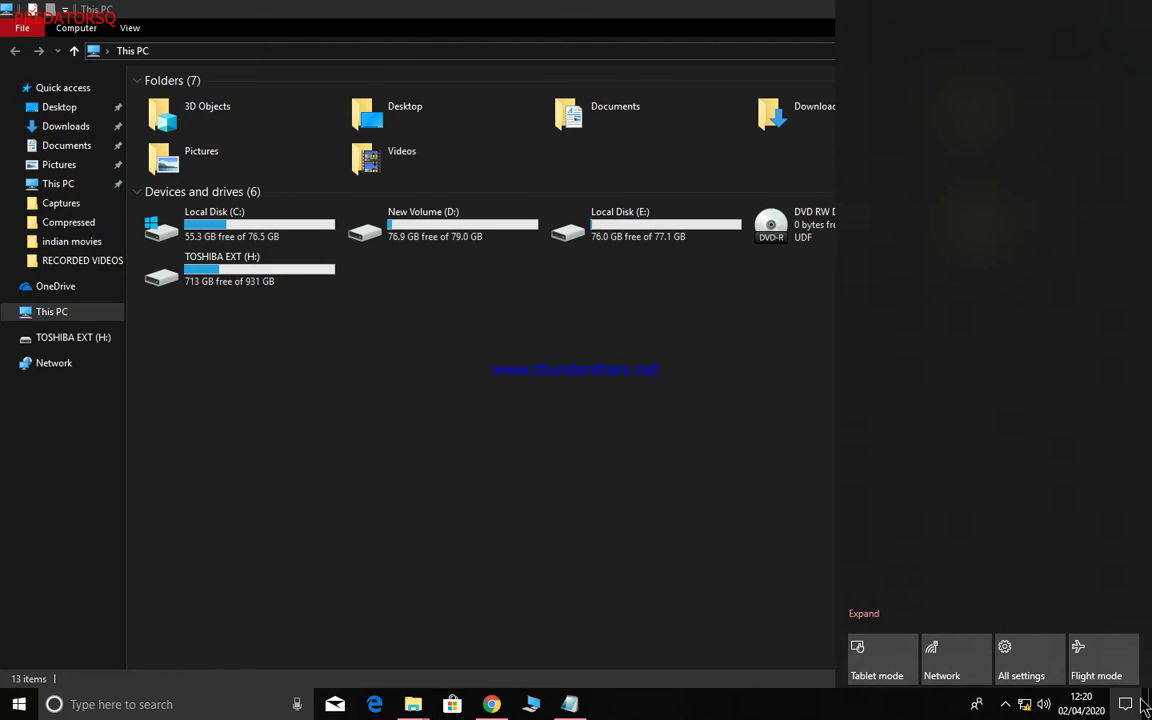
{"action": "left_click", "coordinate": [1145, 706]}
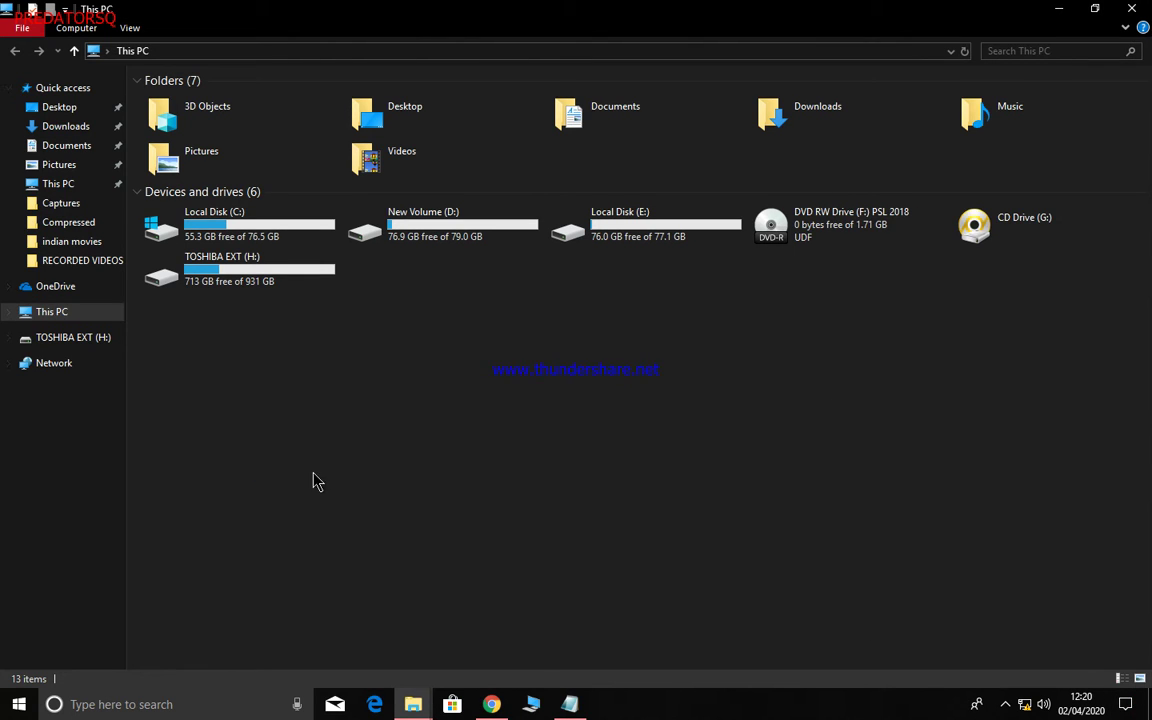
{"action": "left_click", "coordinate": [1058, 10]}
{"action": "right_click", "coordinate": [473, 134]}
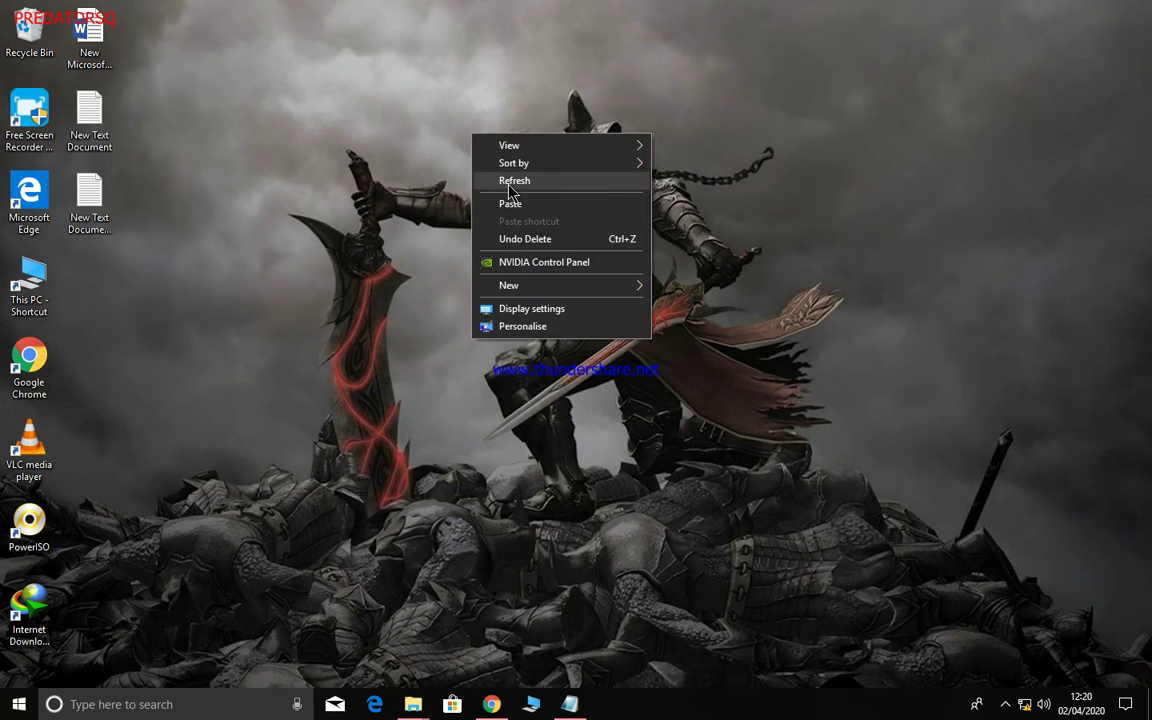
{"action": "left_click", "coordinate": [509, 185]}
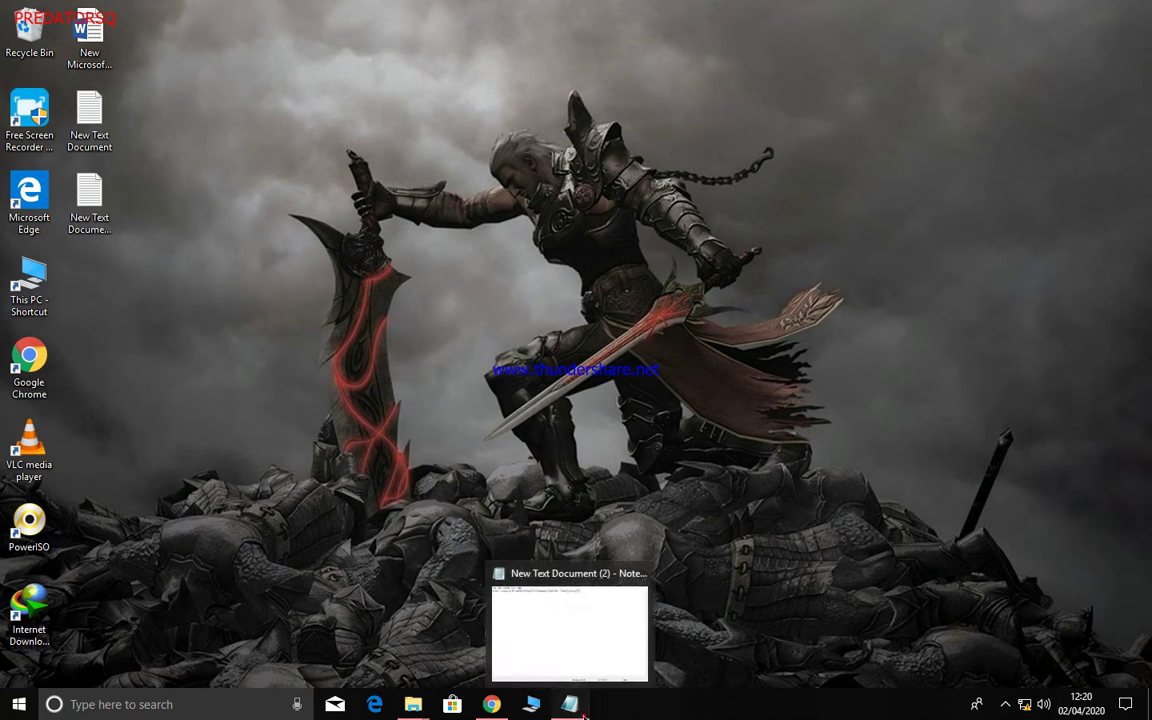
Step: View the MEGA download link in the open Notepad document and minimise Notepad
{"action": "left_click", "coordinate": [584, 708]}
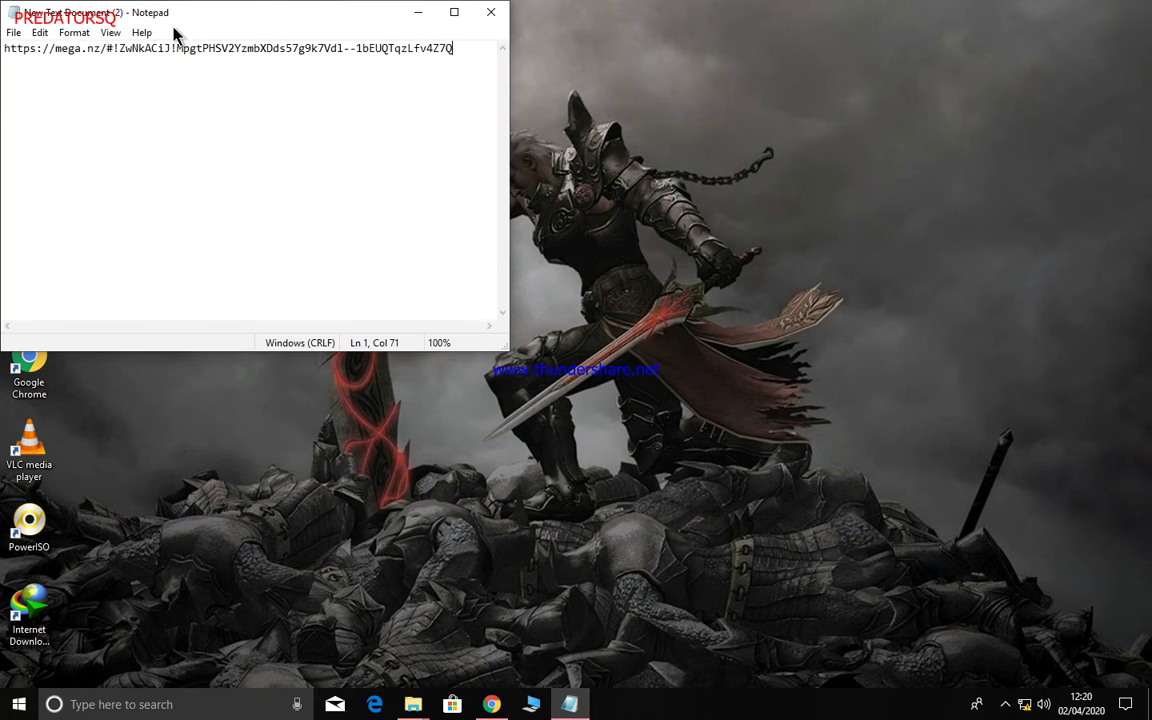
{"action": "left_click", "coordinate": [424, 28]}
{"action": "right_click", "coordinate": [458, 162]}
{"action": "left_click", "coordinate": [480, 198]}
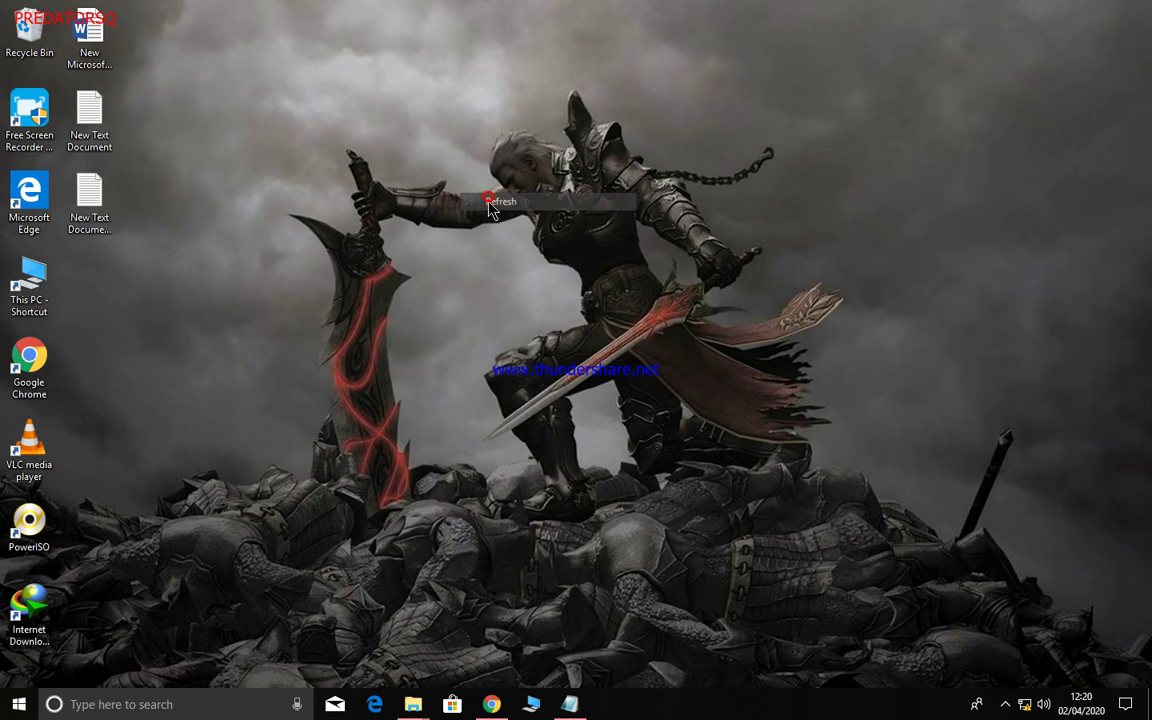
Step: Switch to Chrome, view the MEGA download page, and open a new blank tab
{"action": "left_click", "coordinate": [491, 704]}
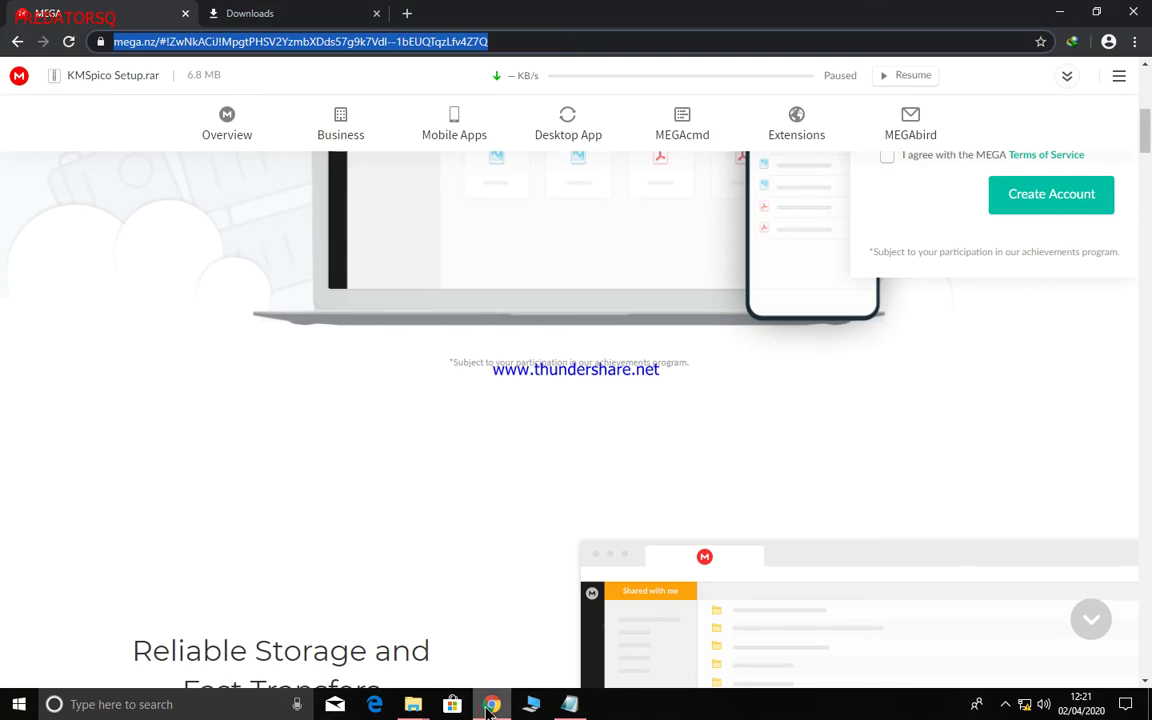
{"action": "scroll", "coordinate": [600, 285], "scroll_direction": "up", "scroll_amount": 4}
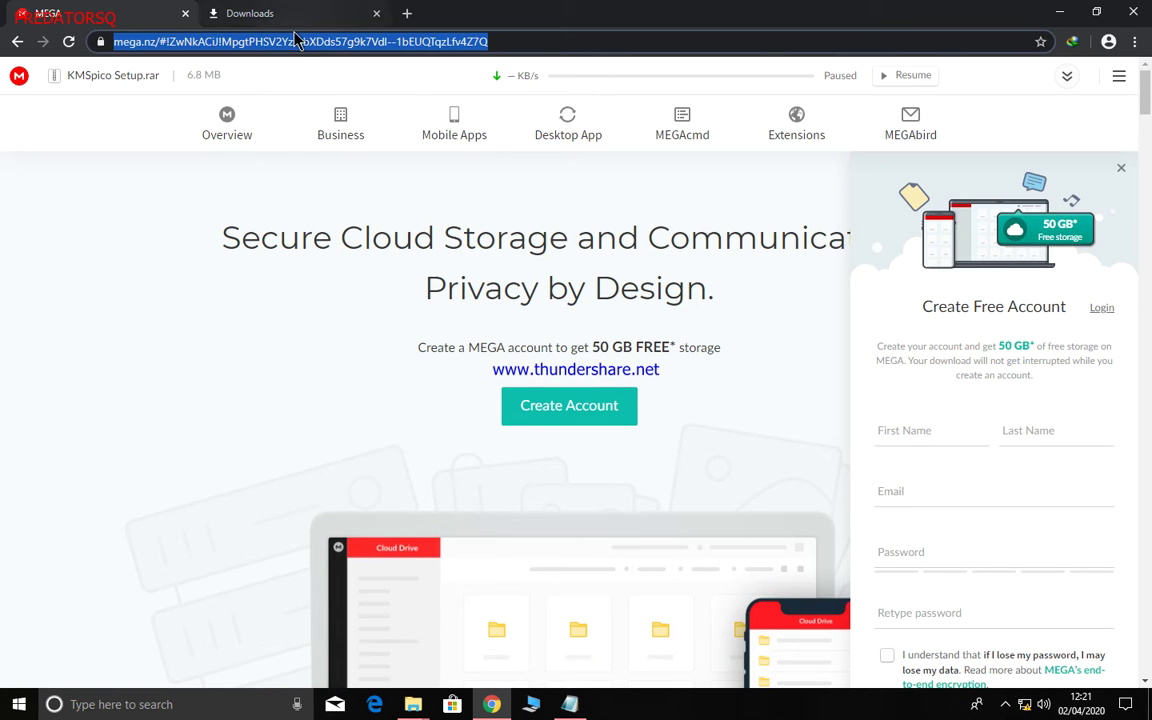
{"action": "left_click", "coordinate": [407, 13]}
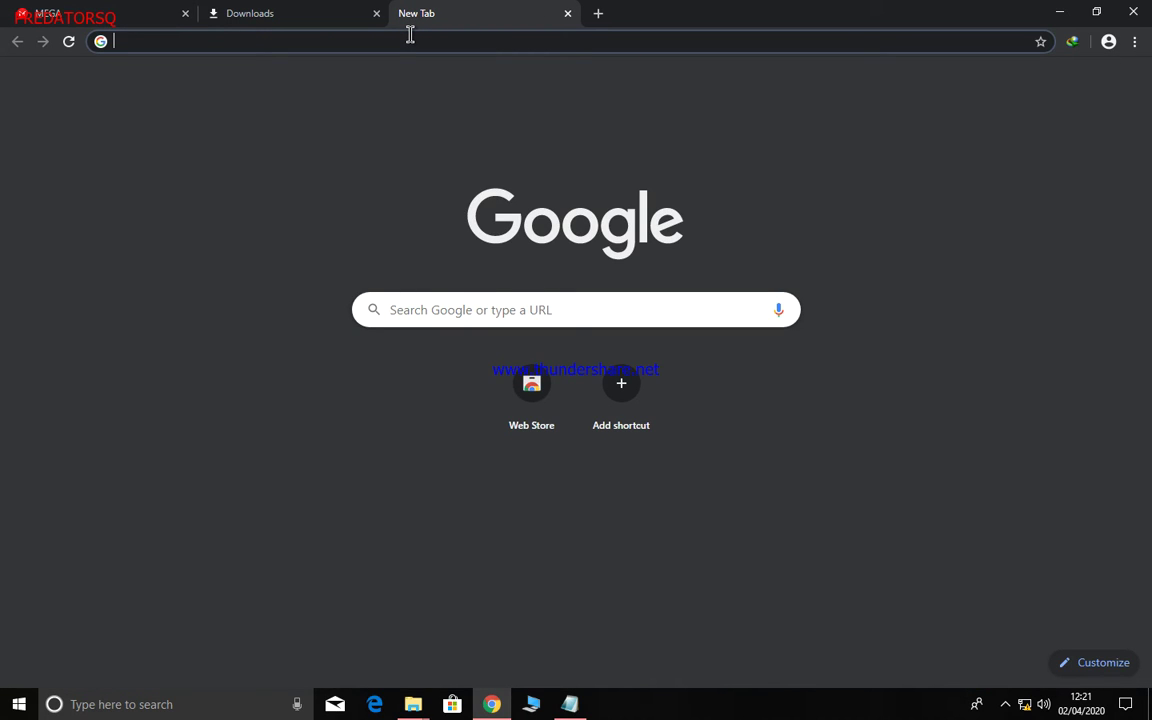
{"action": "left_click", "coordinate": [175, 14]}
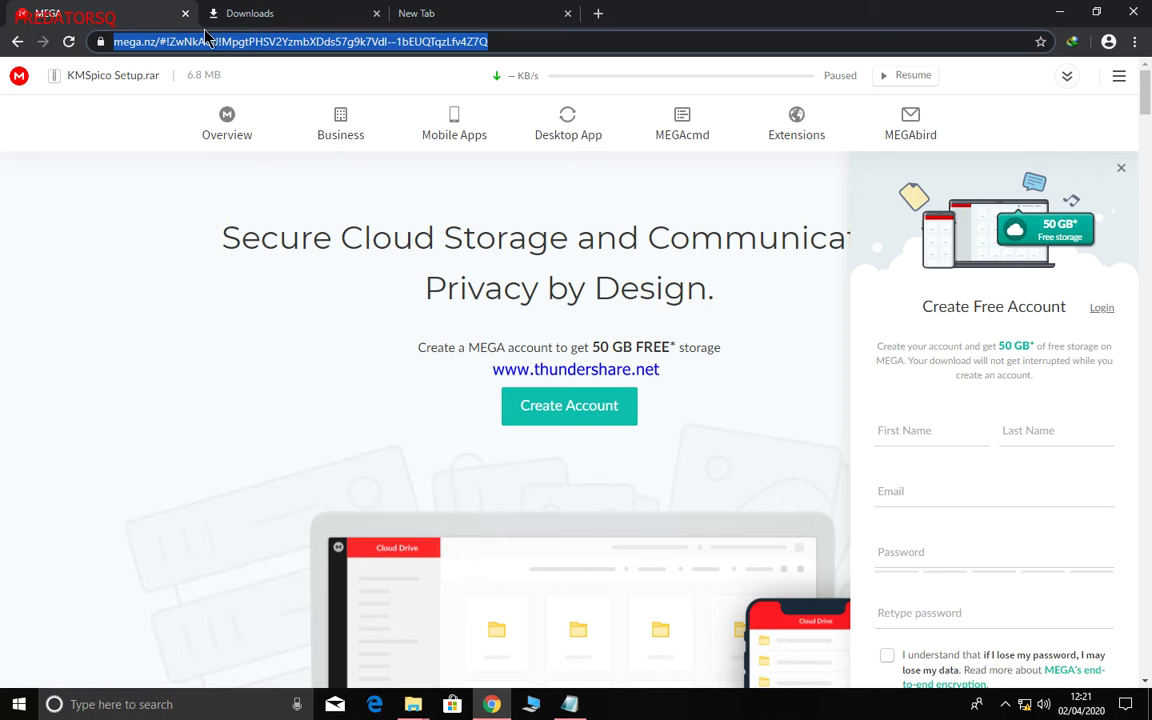
{"action": "left_click", "coordinate": [480, 12]}
Step: Expand the KMSpico Setup.rar download details on the MEGA page and try to resume the download
{"action": "left_click", "coordinate": [50, 12]}
{"action": "scroll", "coordinate": [520, 280], "scroll_direction": "down", "scroll_amount": 4}
{"action": "scroll", "coordinate": [600, 230], "scroll_direction": "up", "scroll_amount": 4}
{"action": "left_click", "coordinate": [141, 77]}
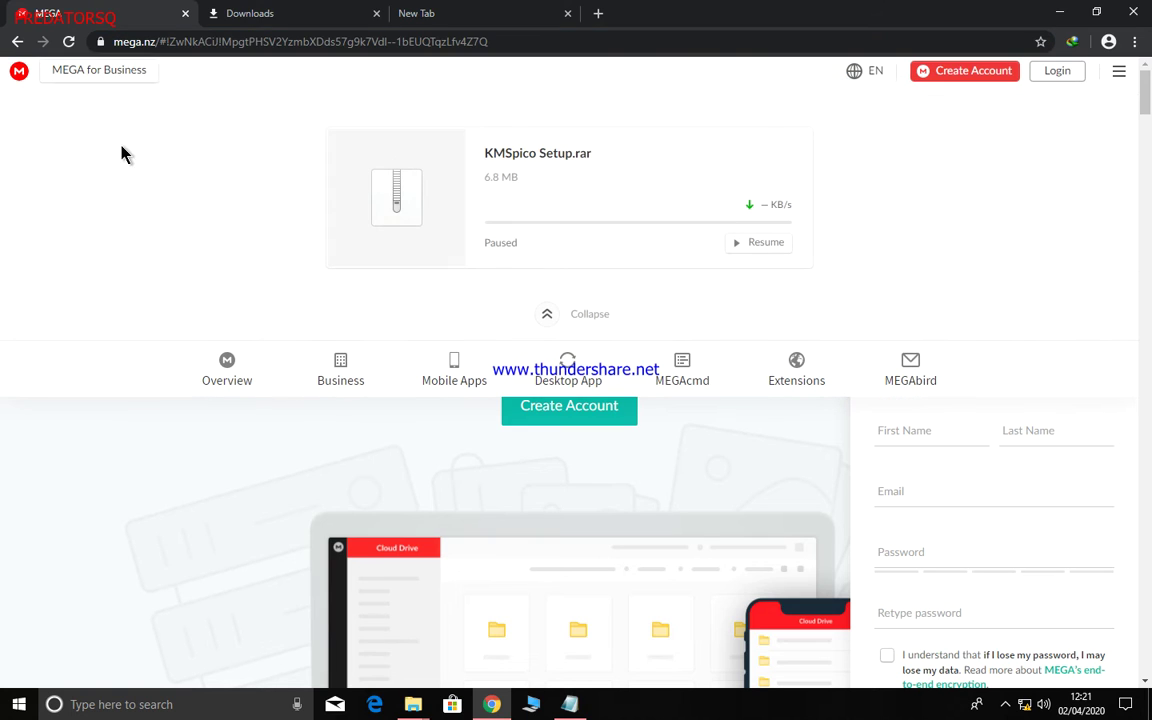
{"action": "left_click", "coordinate": [758, 243]}
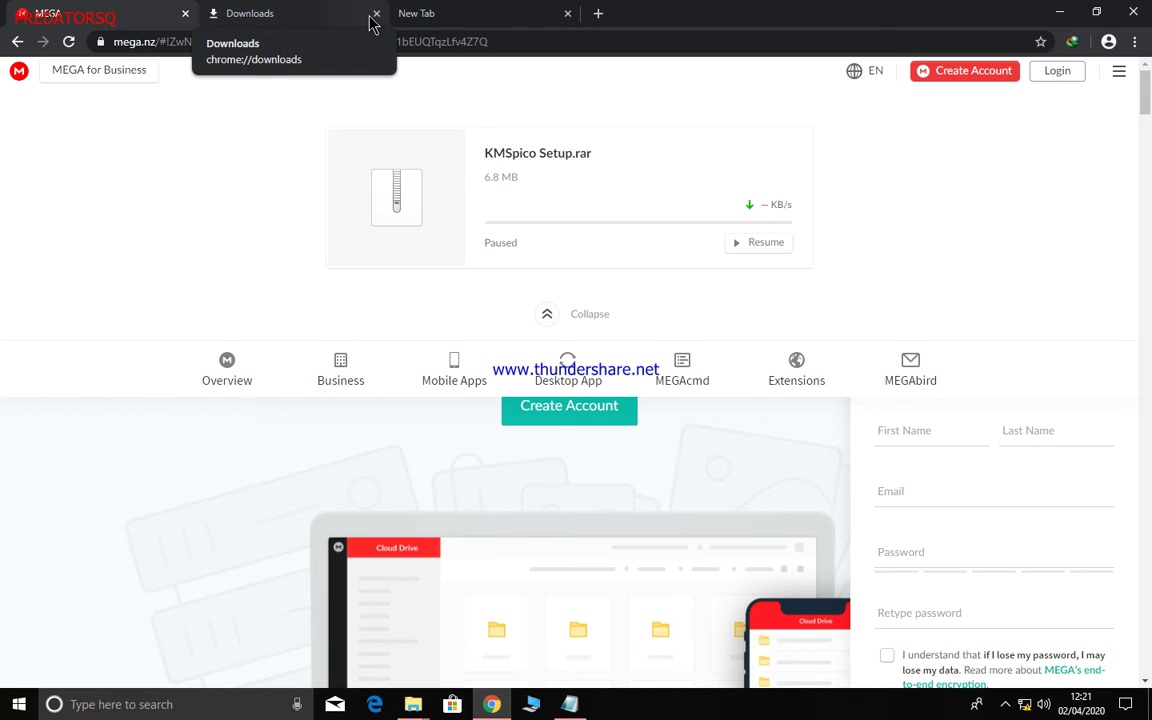
Step: Check the browser's downloads list for KMSpico Setup.rar and minimise Chrome
{"action": "left_click", "coordinate": [337, 10]}
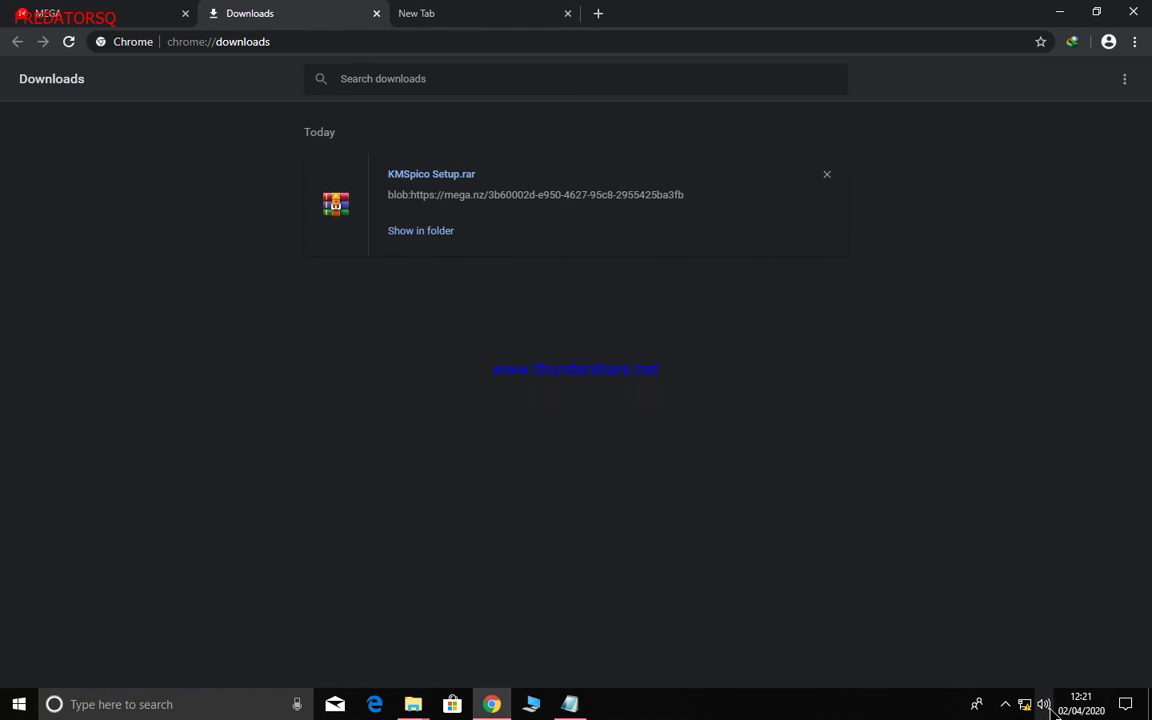
{"action": "mouse_move", "coordinate": [1024, 706]}
{"action": "left_click", "coordinate": [487, 18]}
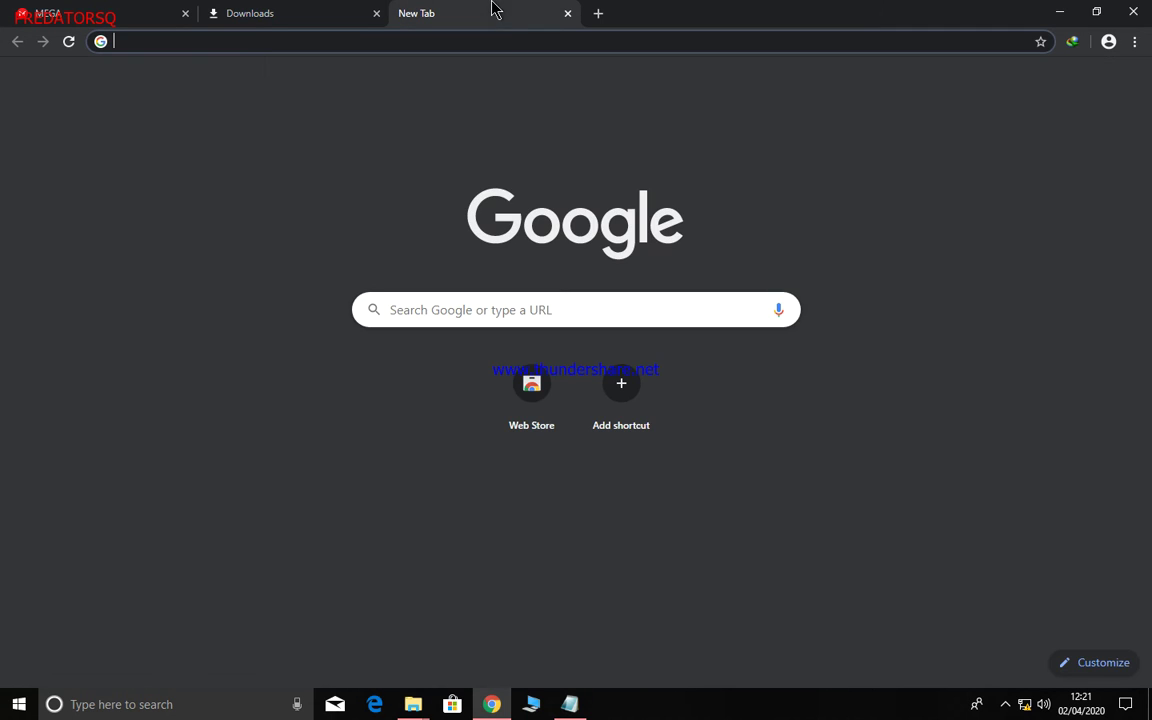
{"action": "left_click", "coordinate": [1070, 13]}
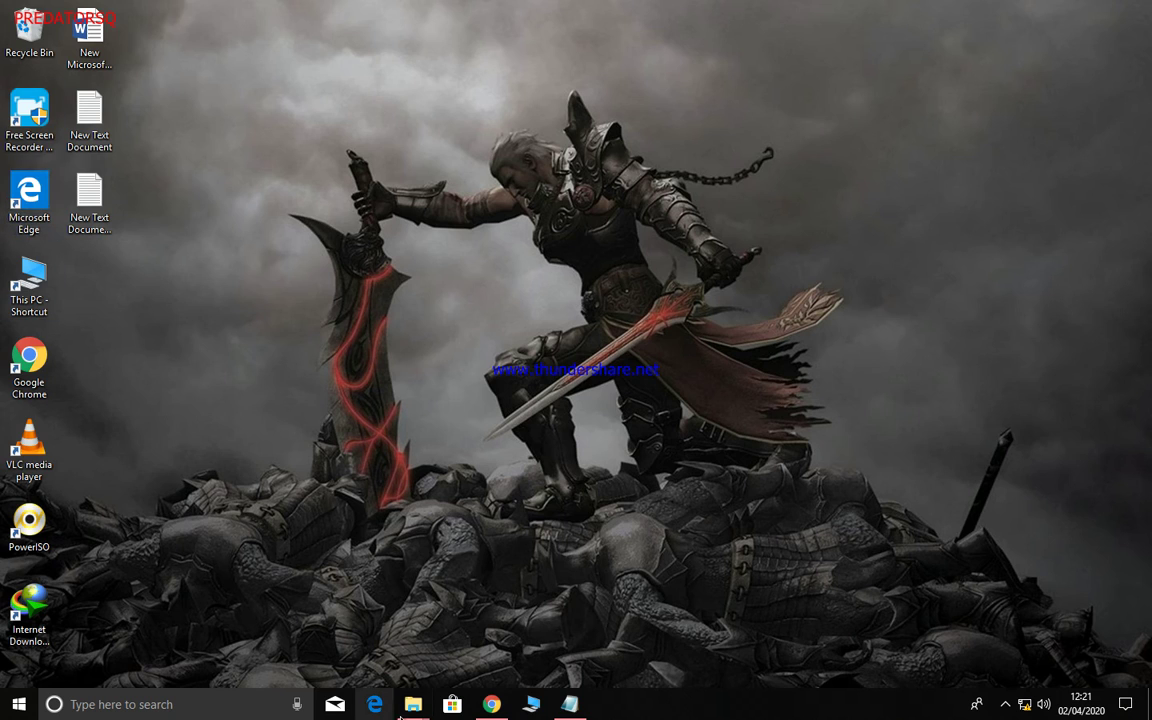
Step: Switch to File Explorer and go back from the RECORDED VIDEOS folder to This PC
{"action": "mouse_move", "coordinate": [413, 704]}
{"action": "left_click", "coordinate": [278, 640]}
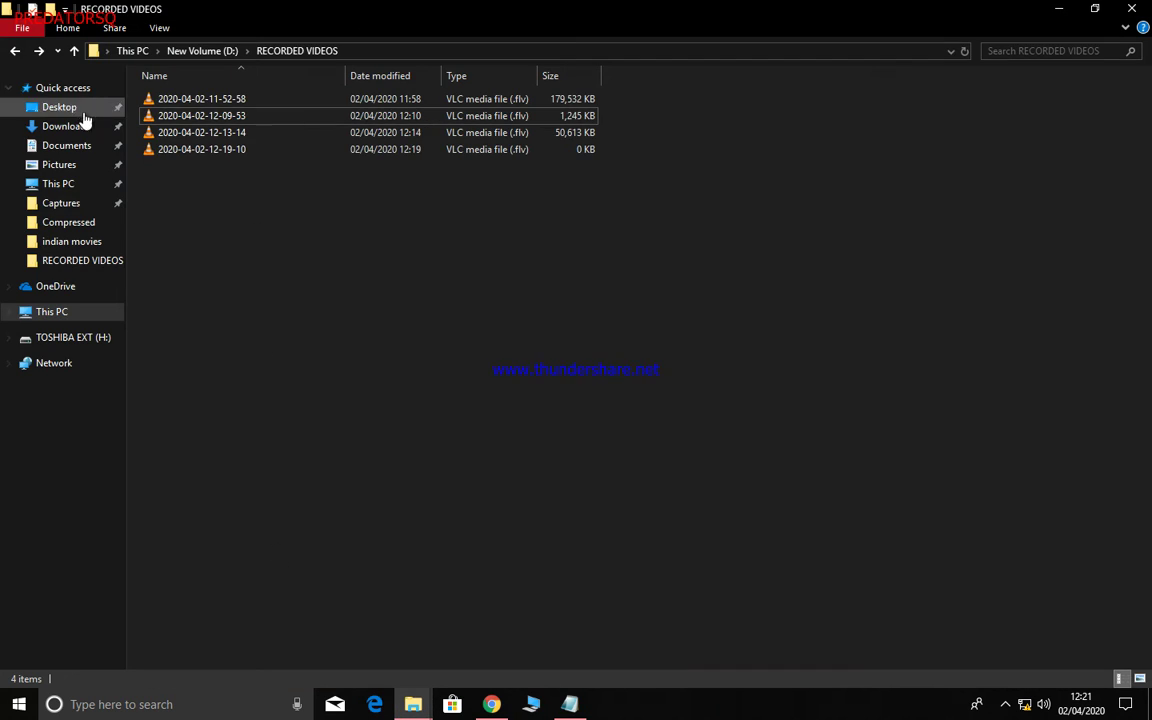
{"action": "left_click", "coordinate": [16, 52]}
{"action": "left_click", "coordinate": [24, 51]}
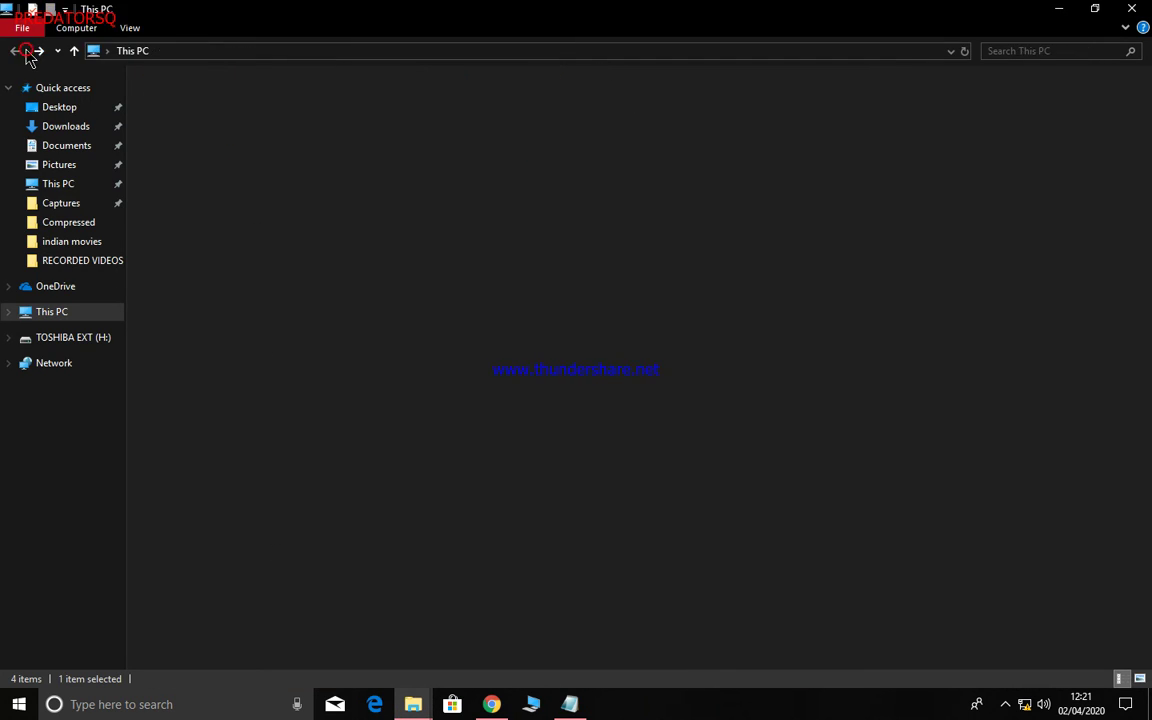
Step: Open the KMSpico Setup archive in Downloads and browse to the KMSpico Portable folder inside its nested KMSpico_Portable.rar archive
{"action": "left_click", "coordinate": [62, 128]}
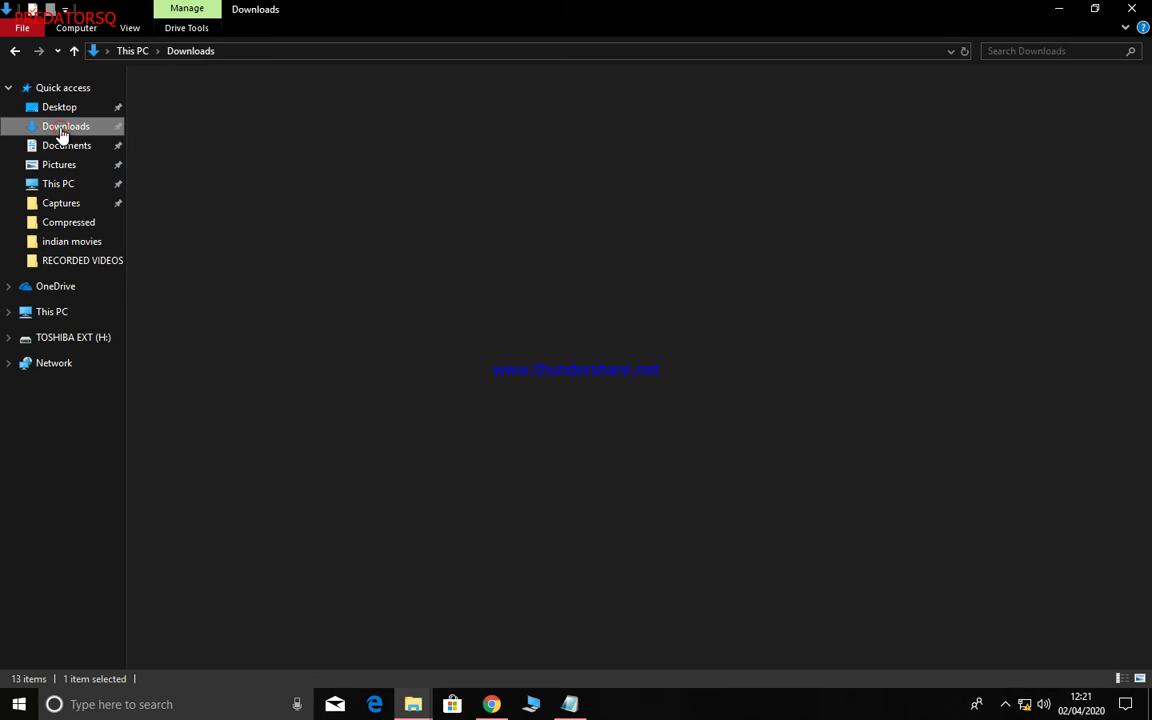
{"action": "double_click", "coordinate": [303, 184]}
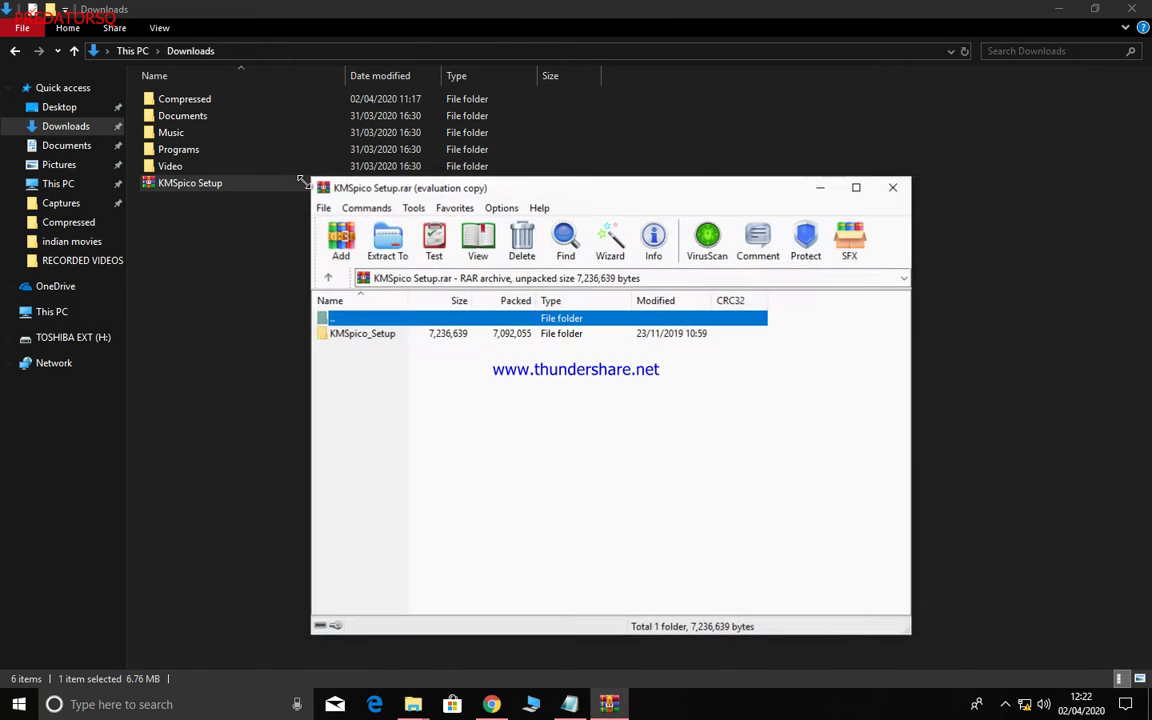
{"action": "double_click", "coordinate": [467, 336]}
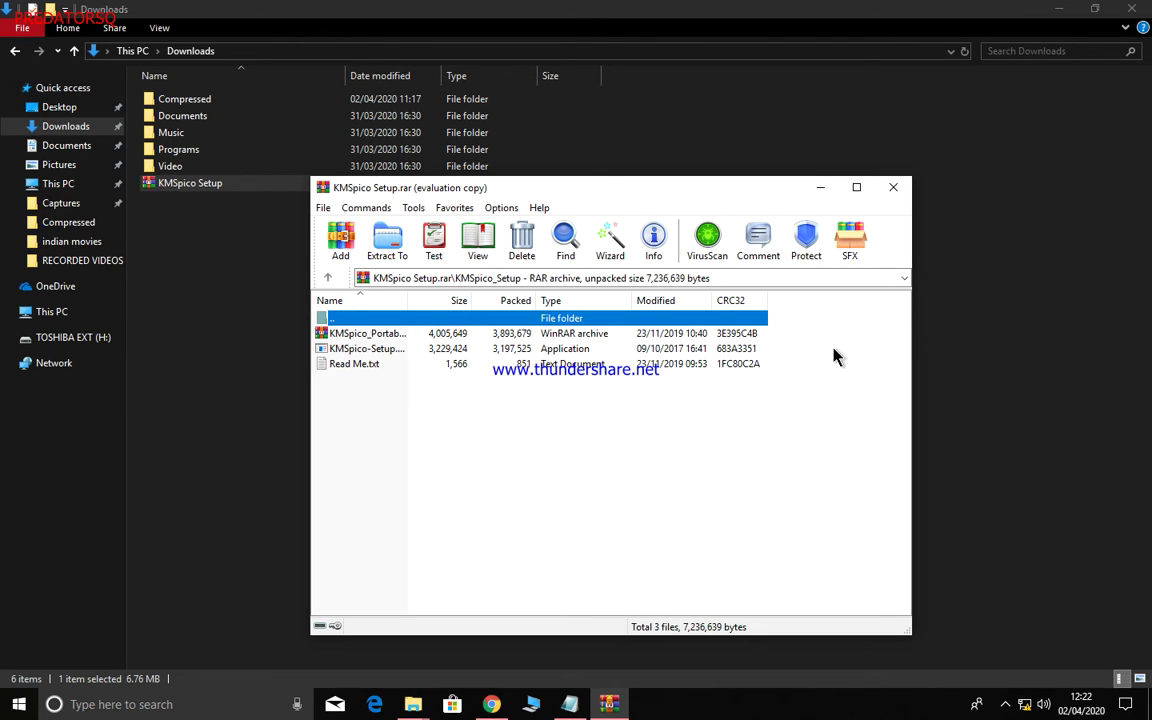
{"action": "double_click", "coordinate": [424, 336]}
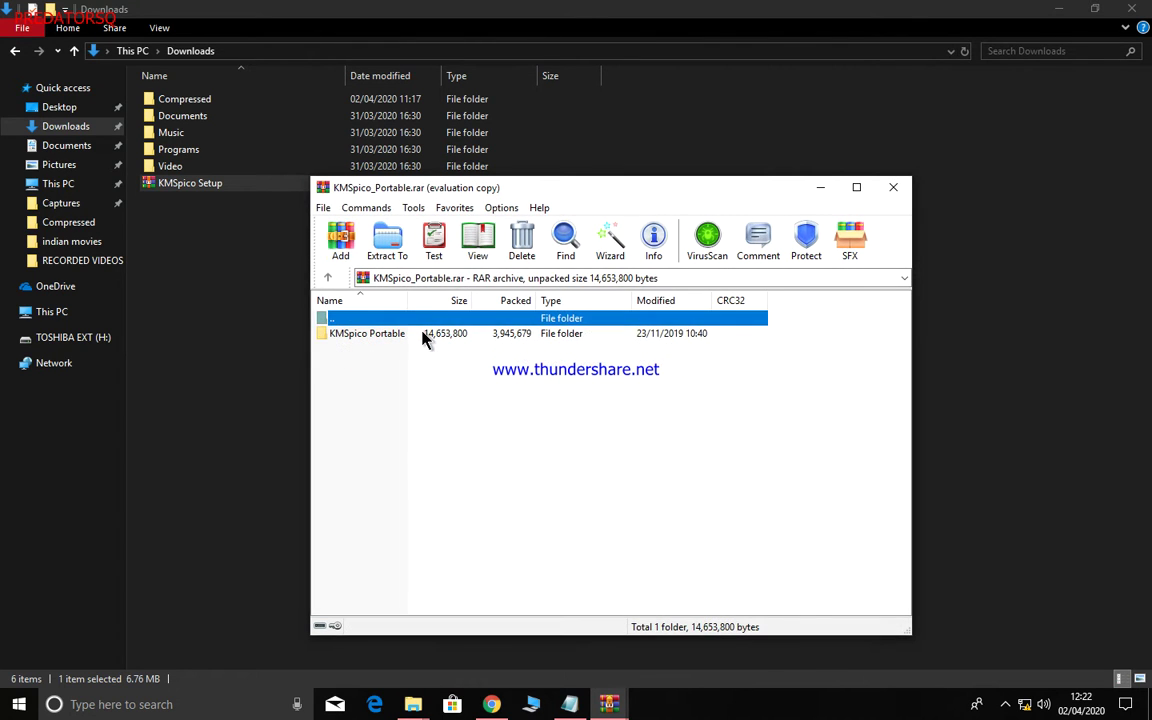
{"action": "double_click", "coordinate": [424, 336]}
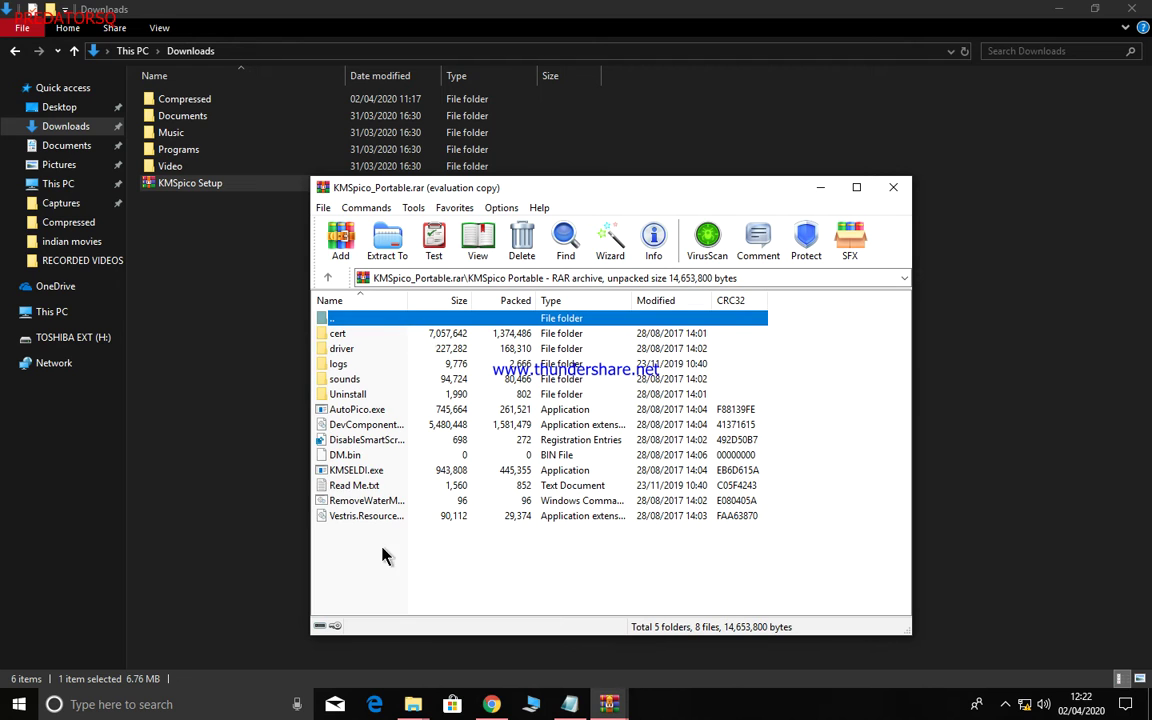
Step: Try to run KMSELDI.exe from the KMSpico Portable folder and close the WinRAR diagnostic messages
{"action": "left_click", "coordinate": [620, 470]}
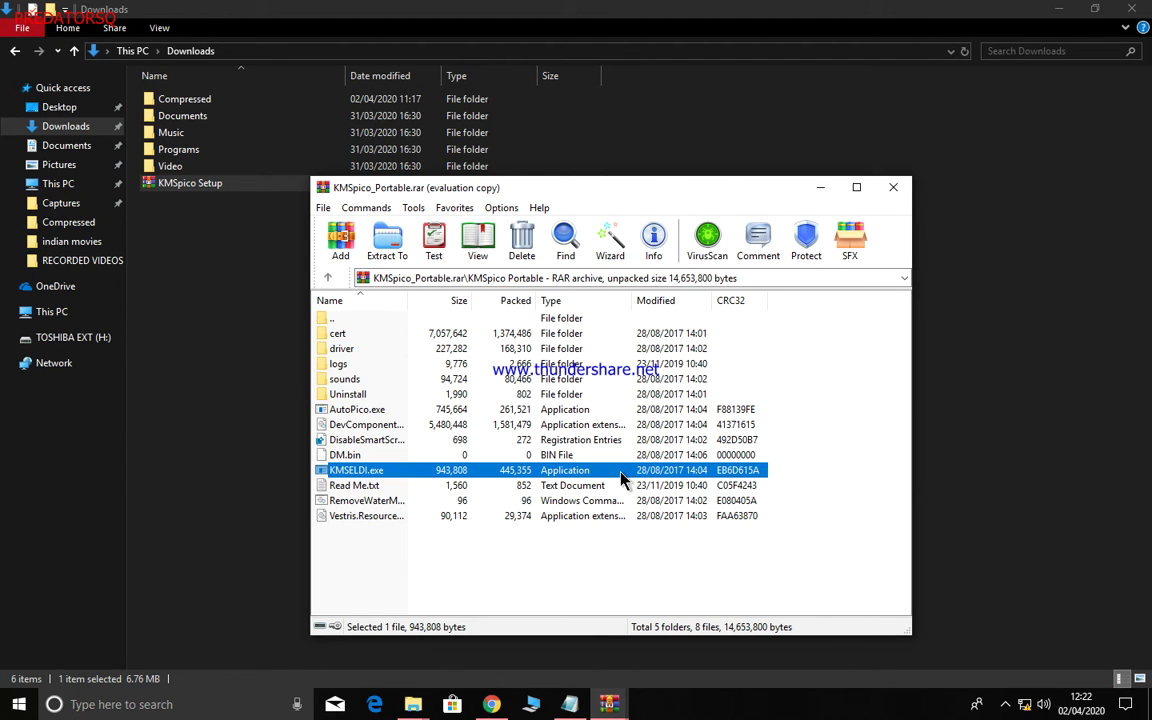
{"action": "double_click", "coordinate": [620, 472]}
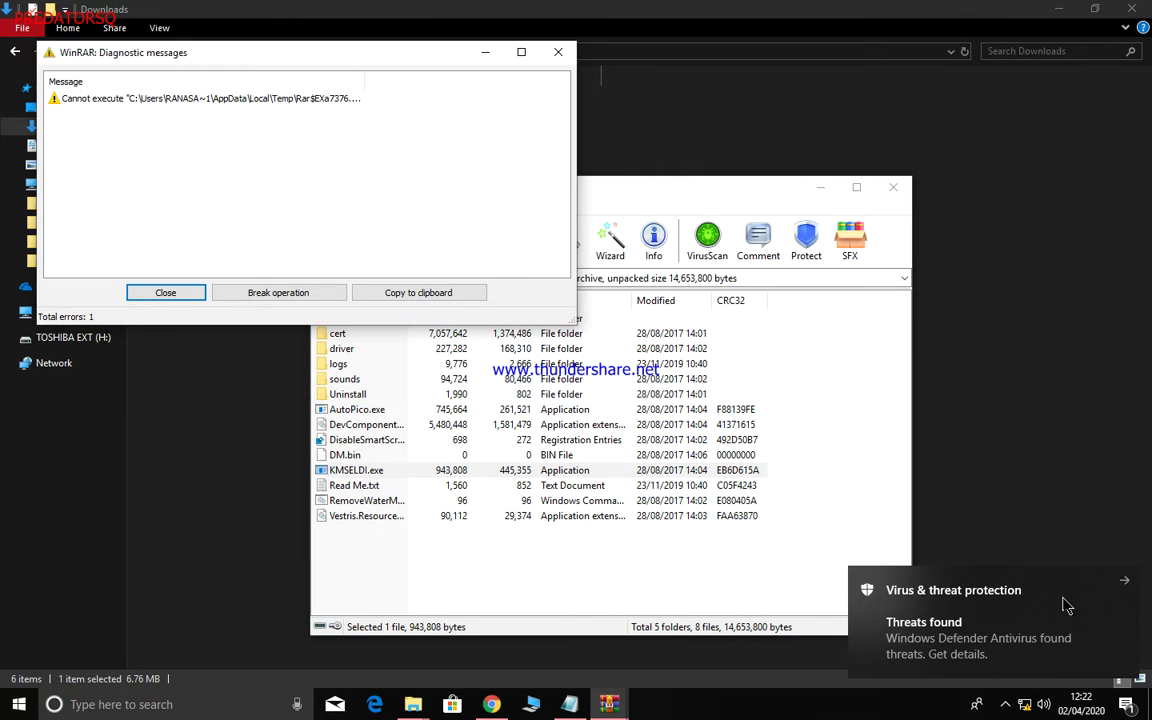
{"action": "left_click", "coordinate": [165, 291]}
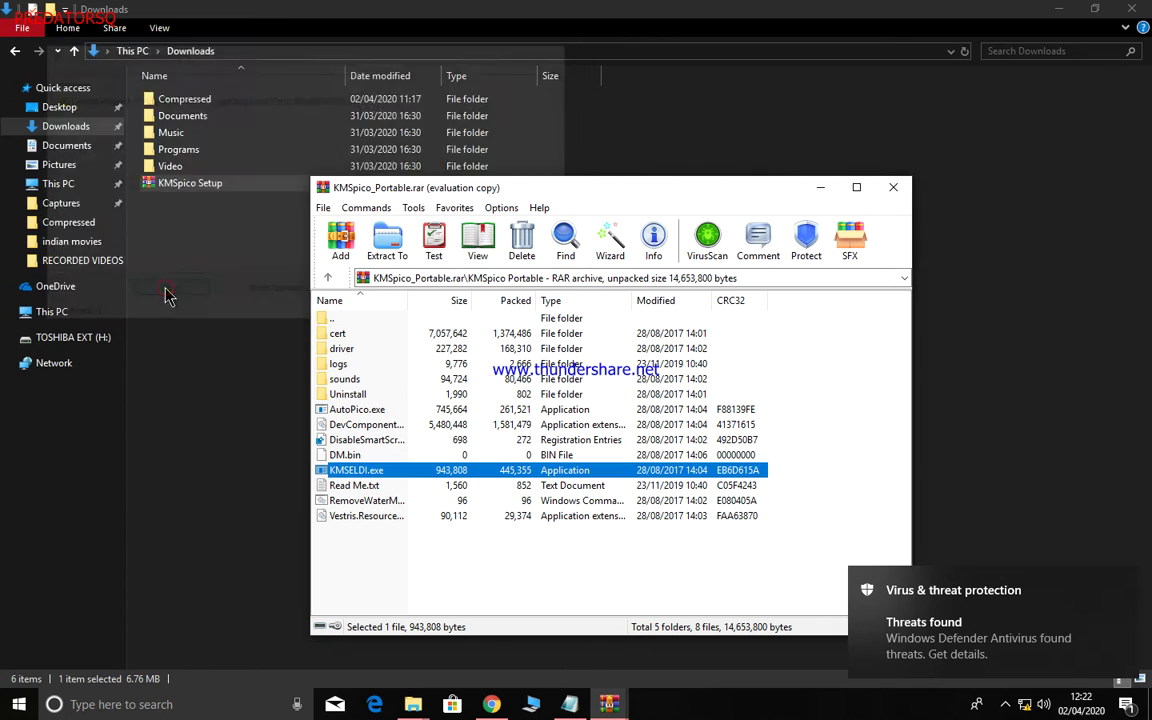
Step: Open the virus and threat protection settings in Windows Security and turn off real-time protection
{"action": "left_click", "coordinate": [978, 624]}
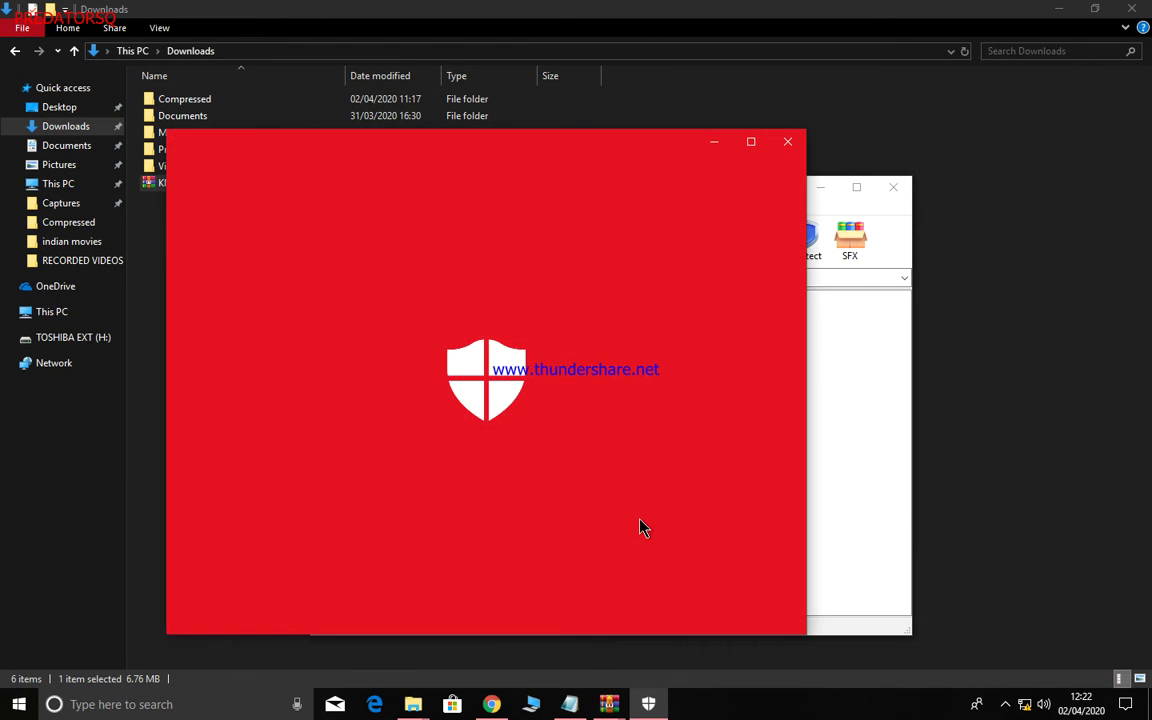
{"action": "scroll", "coordinate": [266, 320], "scroll_direction": "down", "scroll_amount": 1}
{"action": "scroll", "coordinate": [200, 290], "scroll_direction": "up", "scroll_amount": 1}
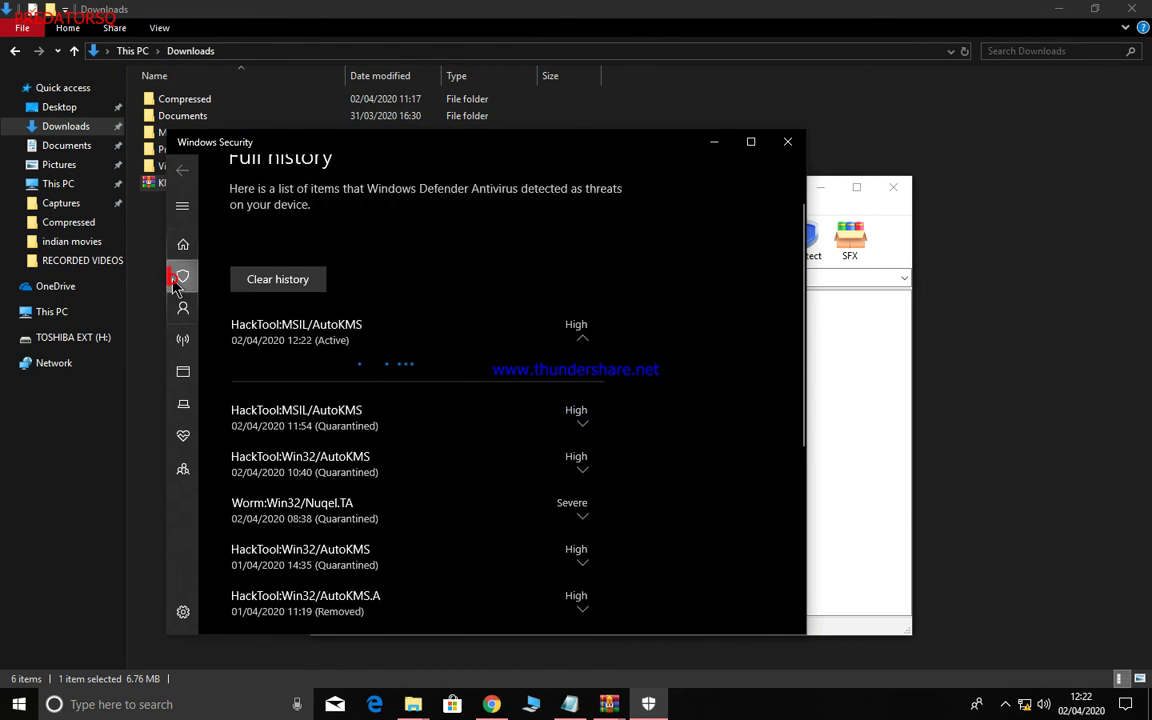
{"action": "left_click", "coordinate": [183, 276]}
{"action": "scroll", "coordinate": [300, 310], "scroll_direction": "down", "scroll_amount": 2}
{"action": "scroll", "coordinate": [300, 323], "scroll_direction": "down", "scroll_amount": 1}
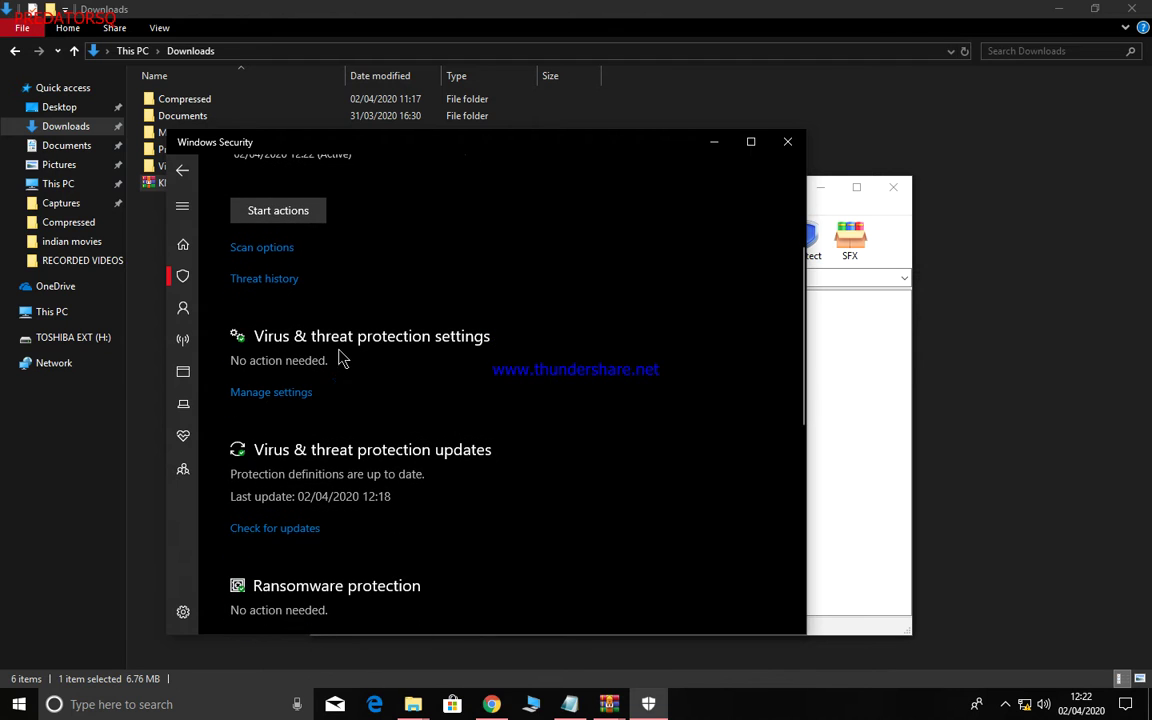
{"action": "left_click", "coordinate": [265, 393]}
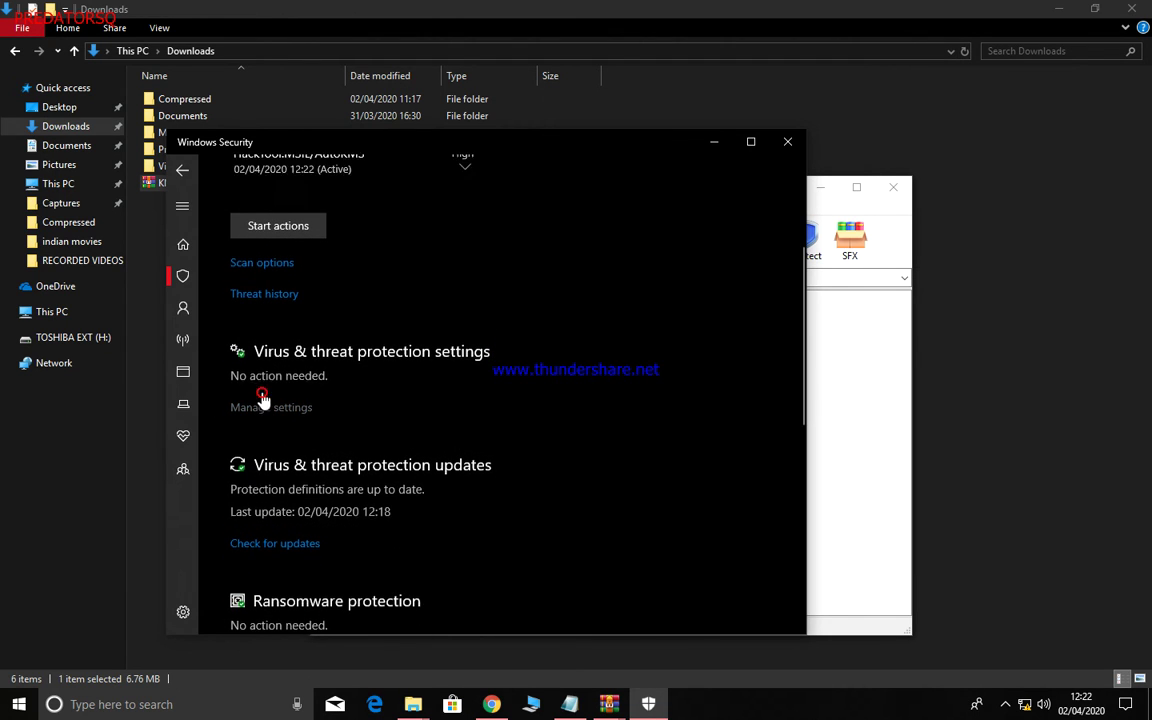
{"action": "left_click", "coordinate": [260, 390]}
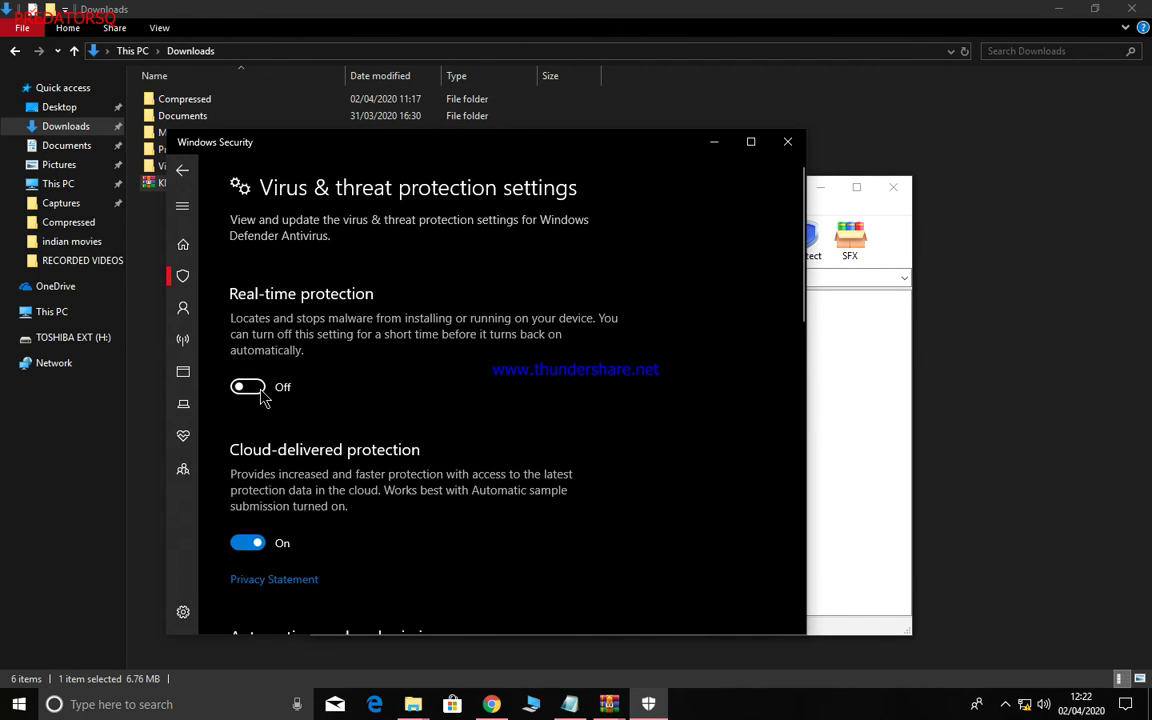
Step: Turn off cloud-delivered protection and automatic sample submission, and minimise Windows Security
{"action": "scroll", "coordinate": [300, 440], "scroll_direction": "down", "scroll_amount": 2}
{"action": "left_click", "coordinate": [251, 433]}
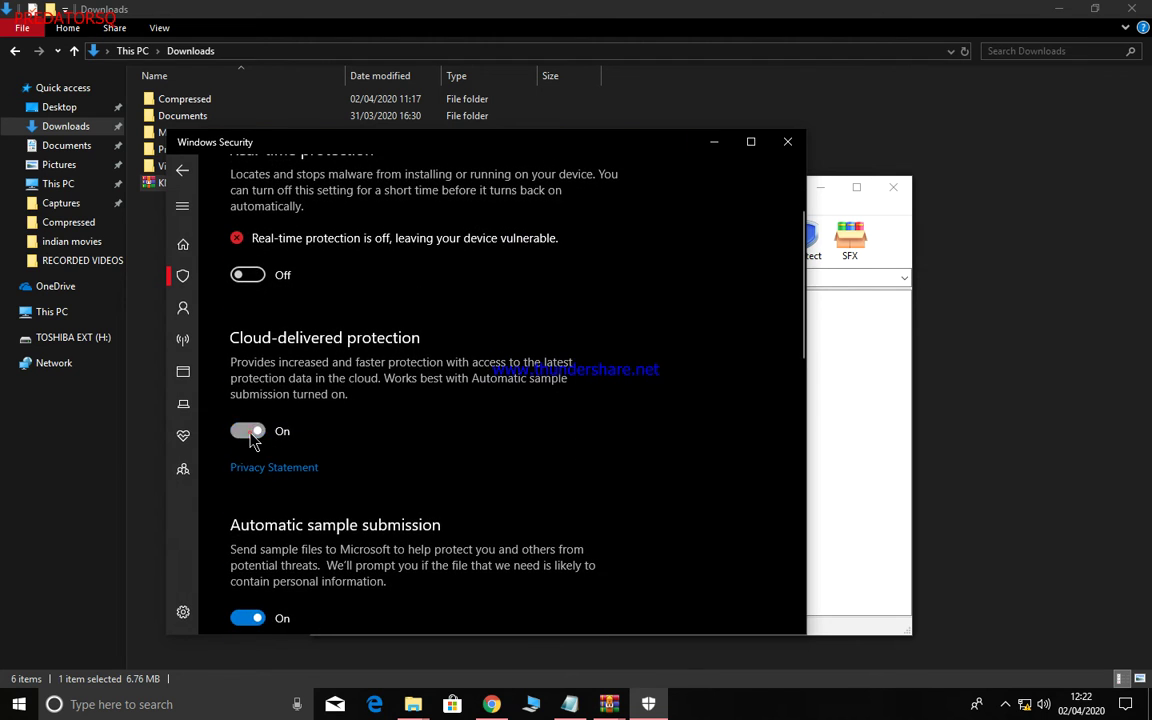
{"action": "left_click", "coordinate": [250, 432]}
{"action": "scroll", "coordinate": [375, 452], "scroll_direction": "down", "scroll_amount": 2}
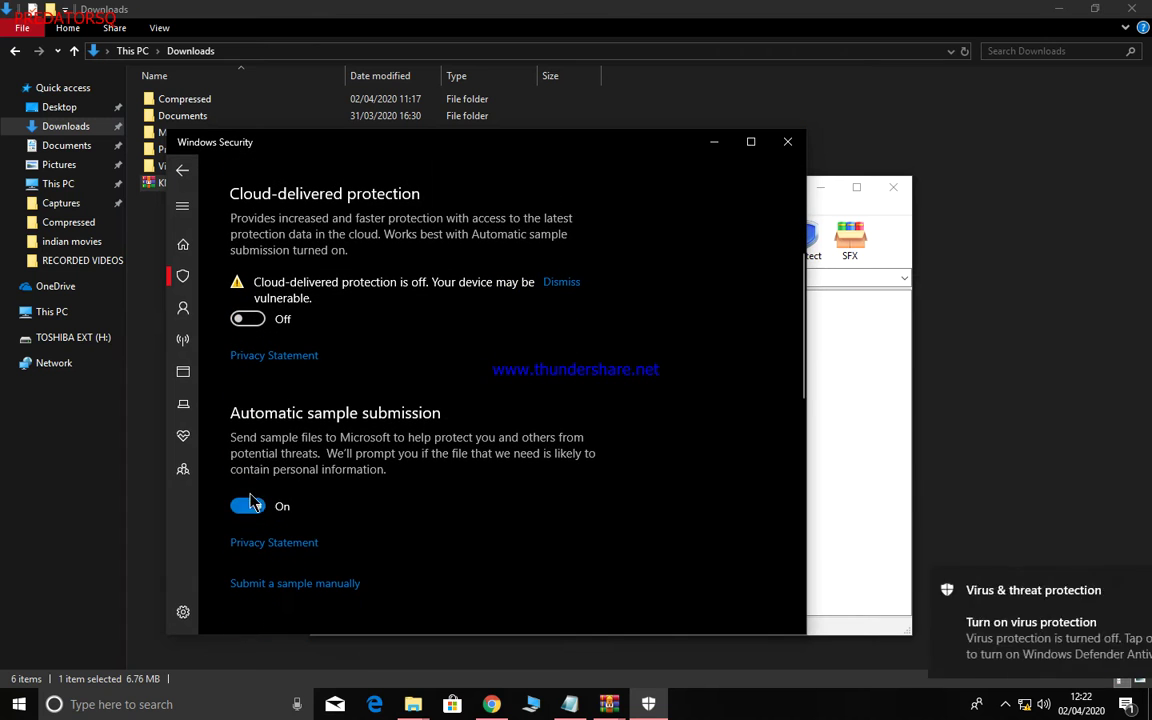
{"action": "left_click", "coordinate": [246, 506]}
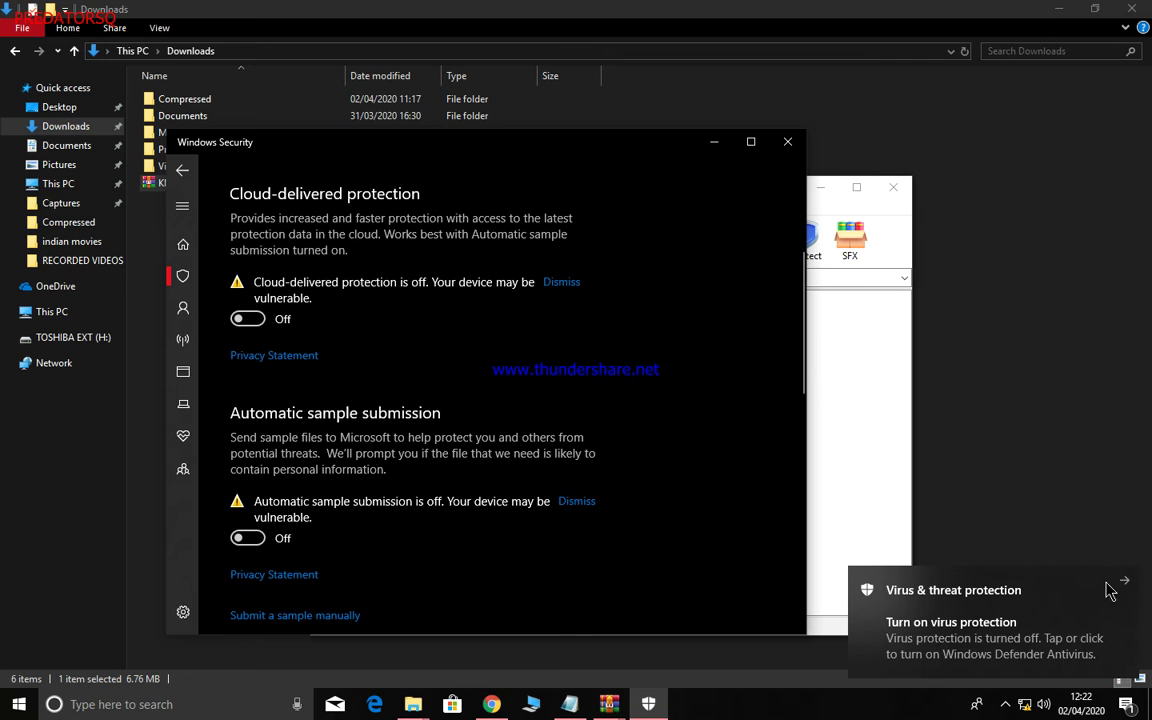
{"action": "left_click", "coordinate": [716, 143]}
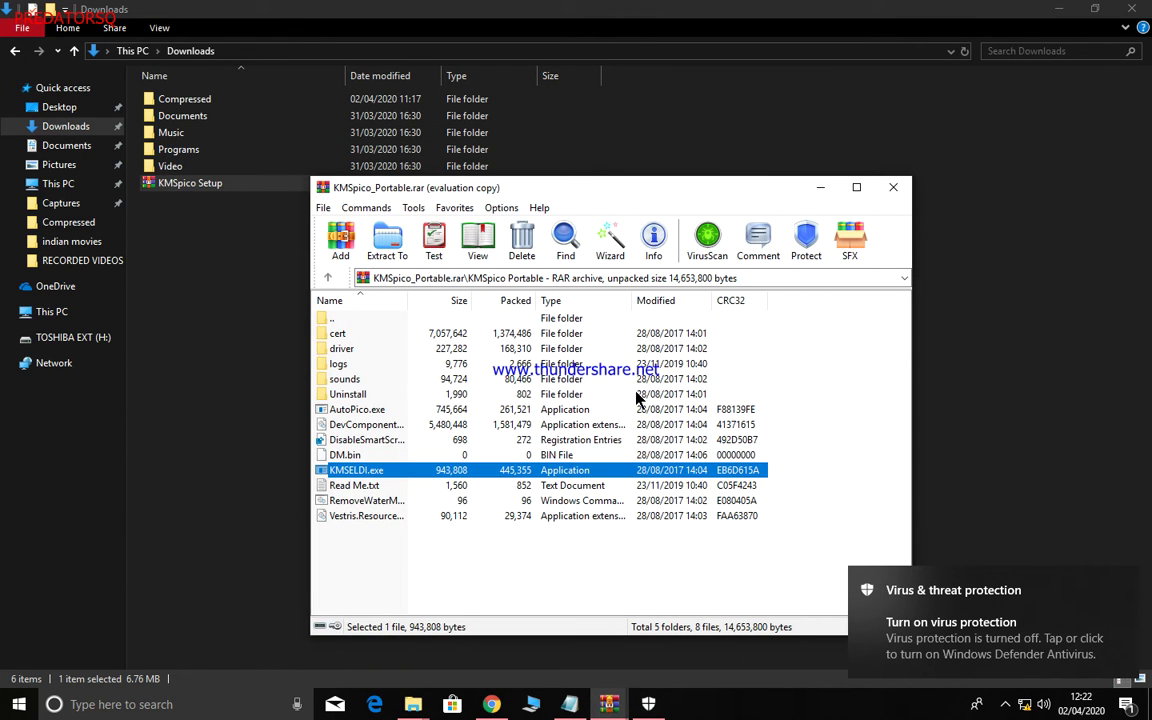
Step: Run KMSELDI.exe from the archive and start the activation in the KMS GUI ELDI window
{"action": "double_click", "coordinate": [595, 478]}
{"action": "double_click", "coordinate": [543, 465]}
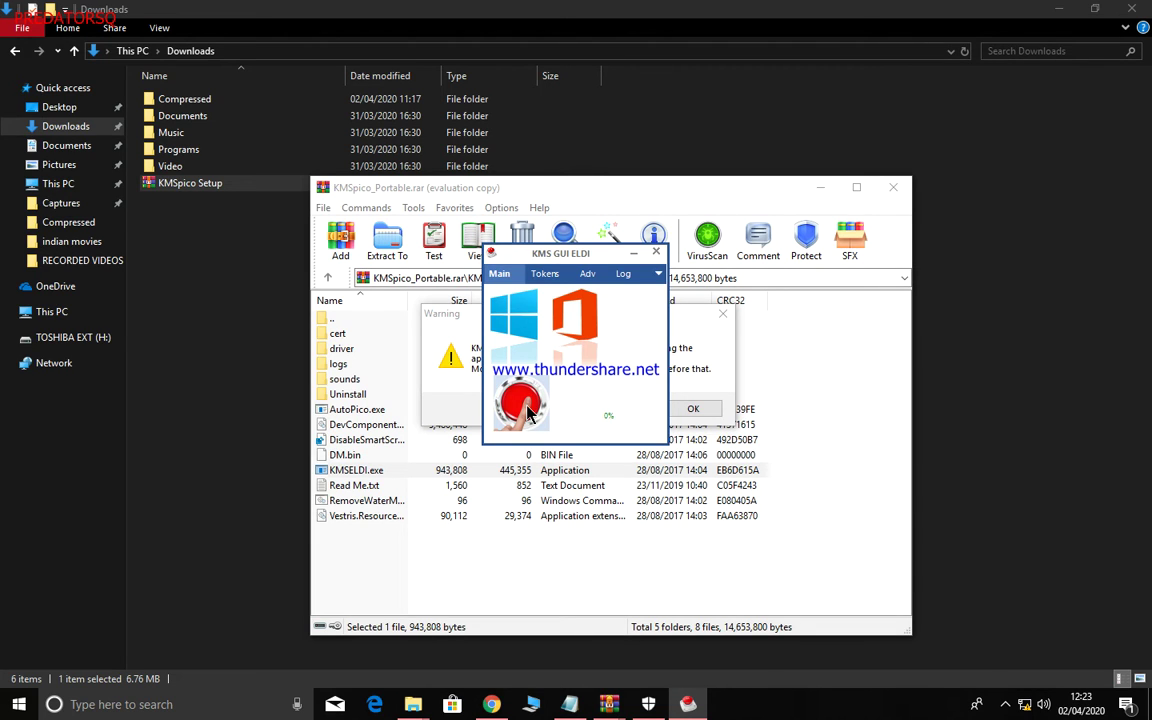
{"action": "left_click", "coordinate": [524, 408]}
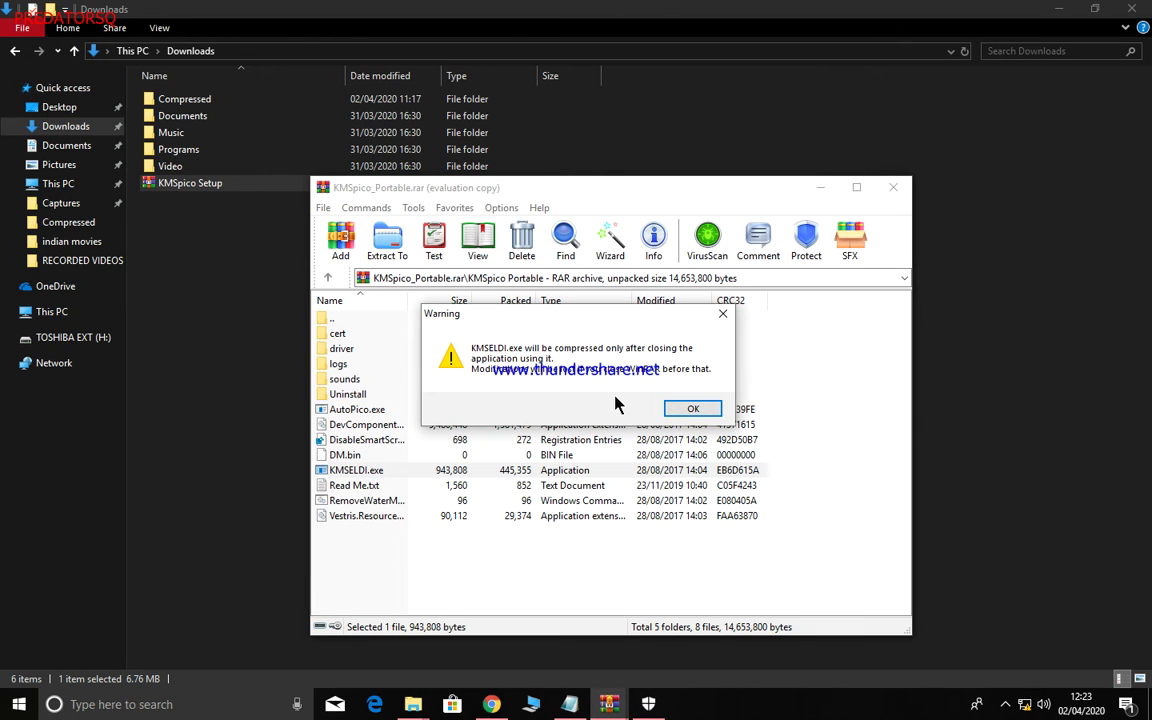
Step: Decline adding the modified files to KMSpico_Portable.rar, close both WinRAR windows, and minimise the Downloads folder
{"action": "left_click", "coordinate": [661, 429]}
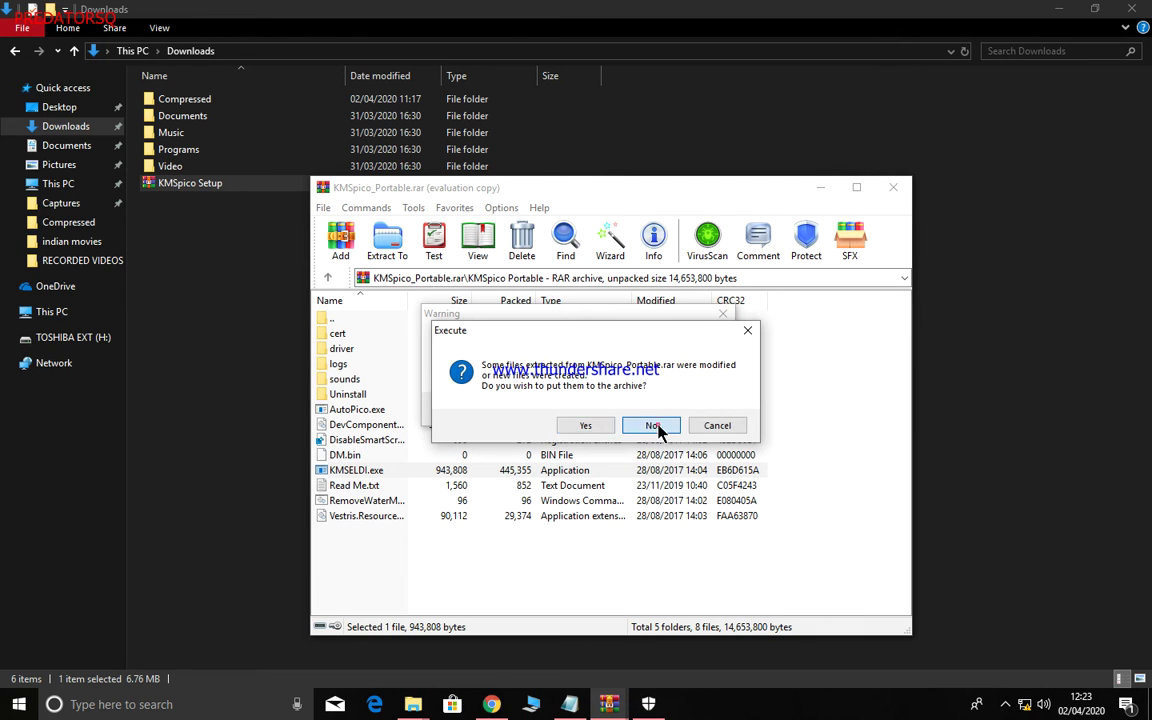
{"action": "left_click", "coordinate": [693, 410]}
{"action": "left_click", "coordinate": [892, 187]}
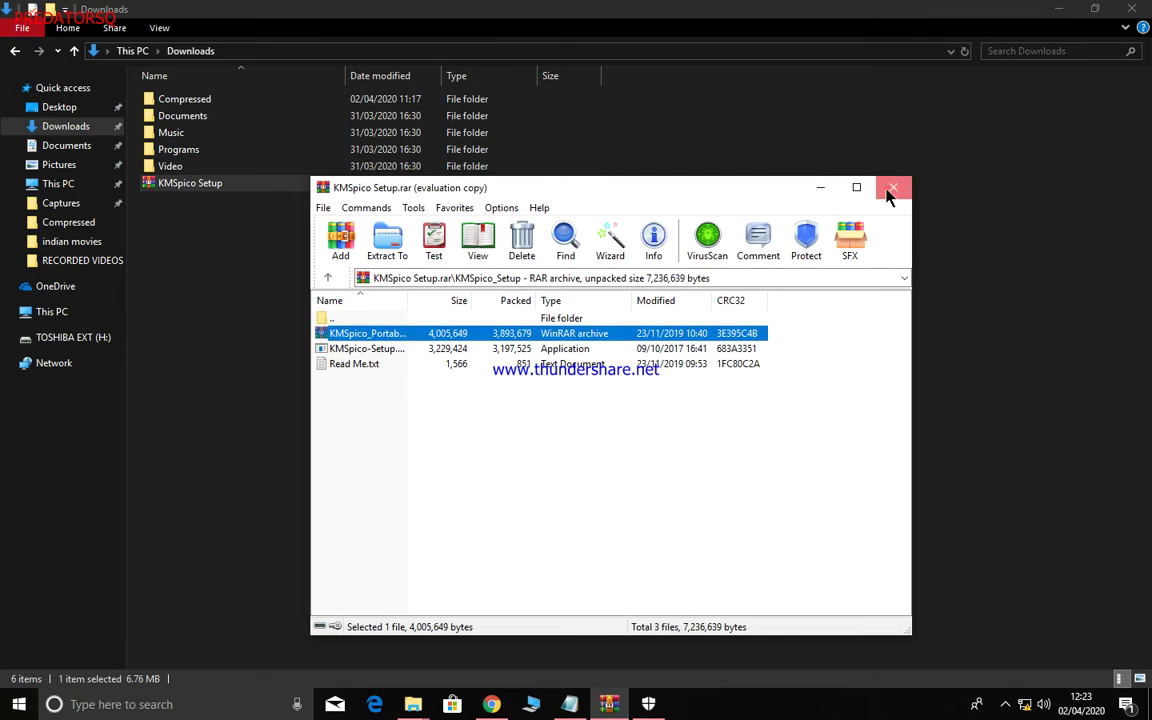
{"action": "left_click", "coordinate": [890, 188]}
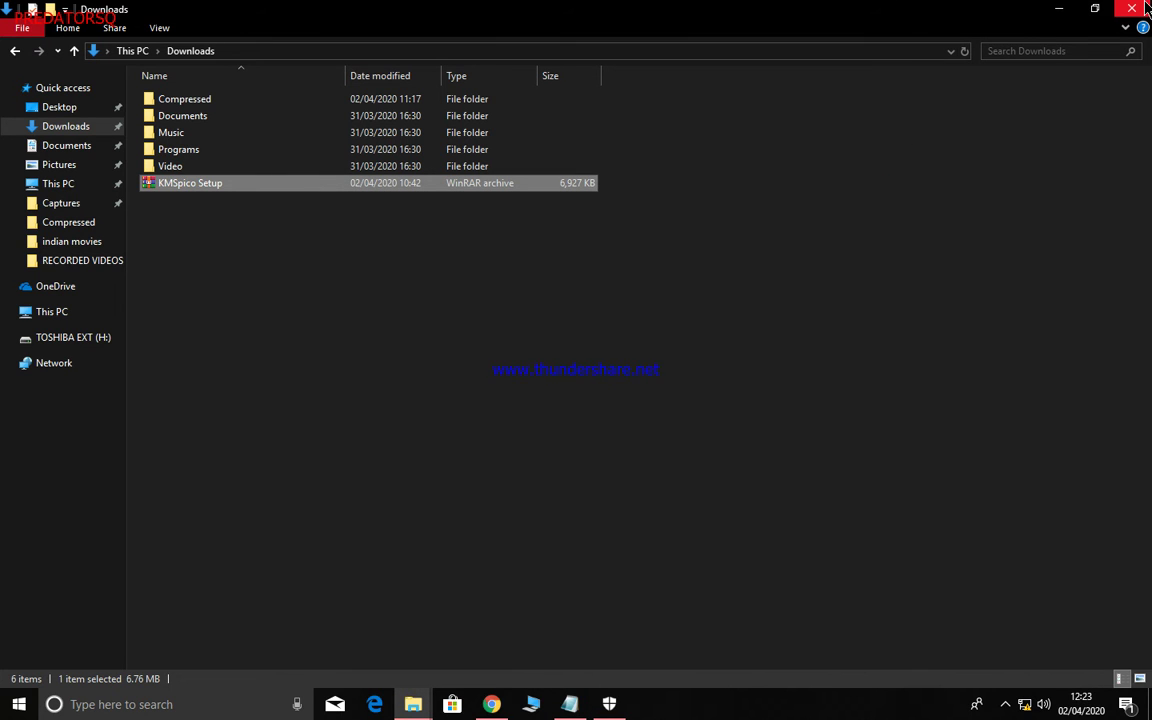
{"action": "left_click", "coordinate": [1058, 8]}
Step: Refresh the desktop and open the properties of This PC to check the Windows activation status
{"action": "right_click", "coordinate": [291, 232]}
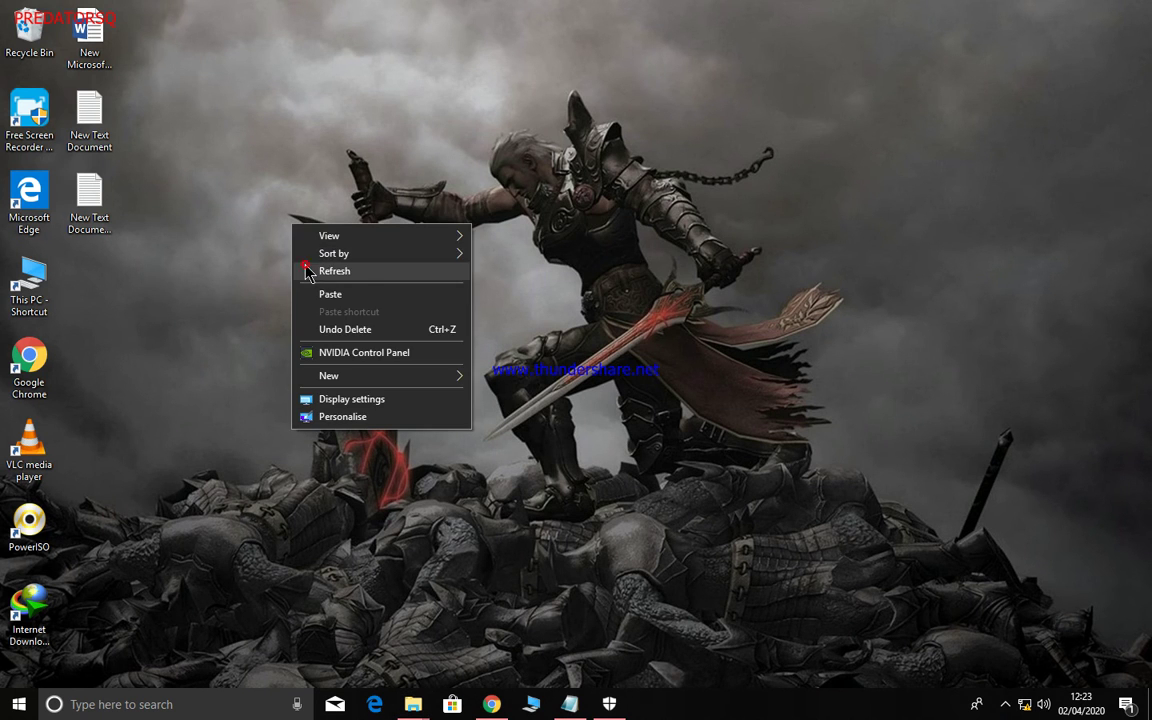
{"action": "left_click", "coordinate": [303, 264]}
{"action": "double_click", "coordinate": [30, 275]}
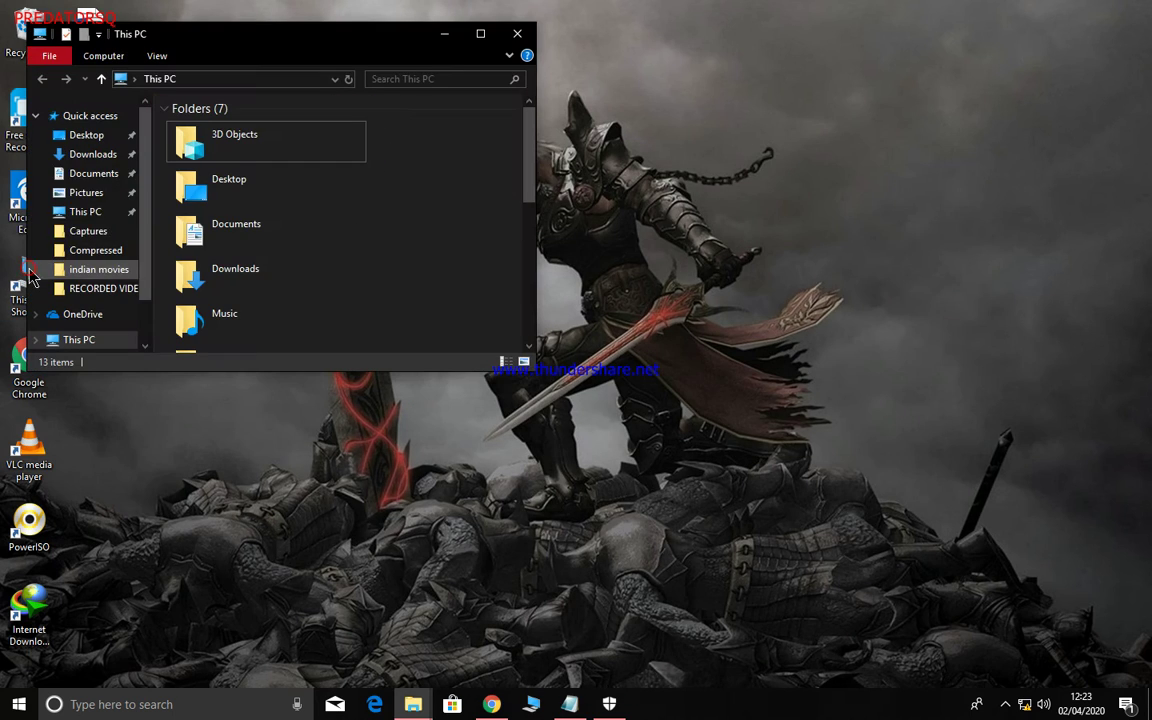
{"action": "scroll", "coordinate": [90, 210], "scroll_direction": "down", "scroll_amount": 2}
{"action": "right_click", "coordinate": [106, 272]}
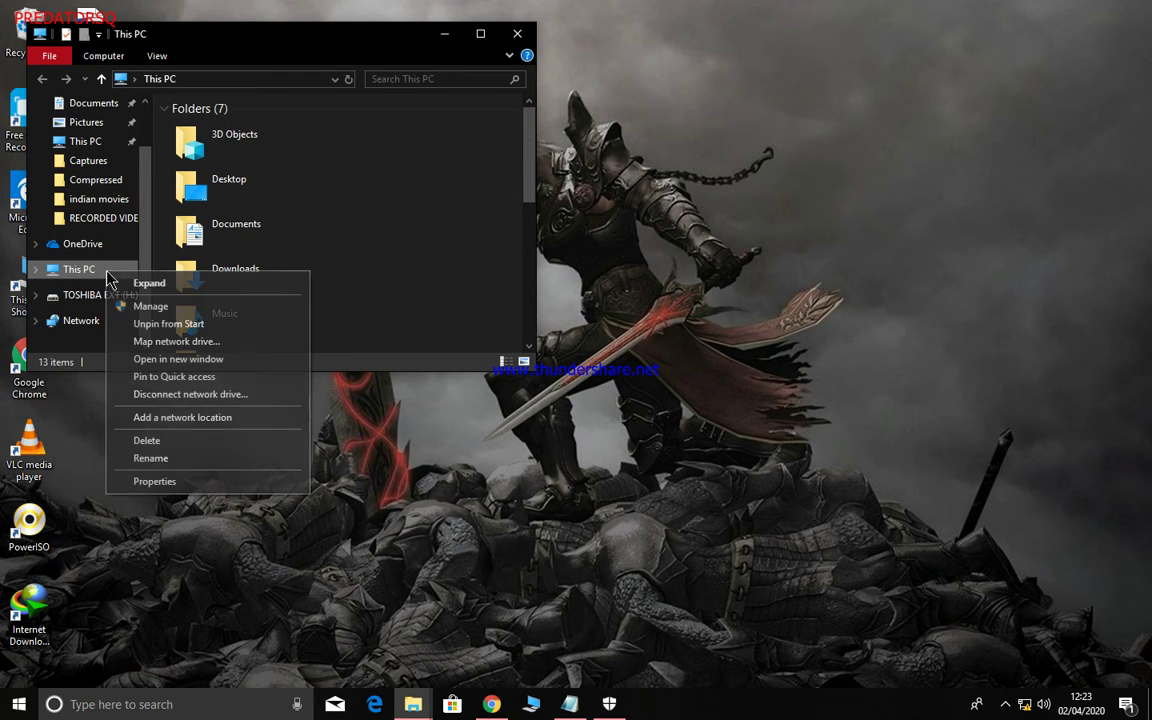
{"action": "left_click", "coordinate": [175, 476]}
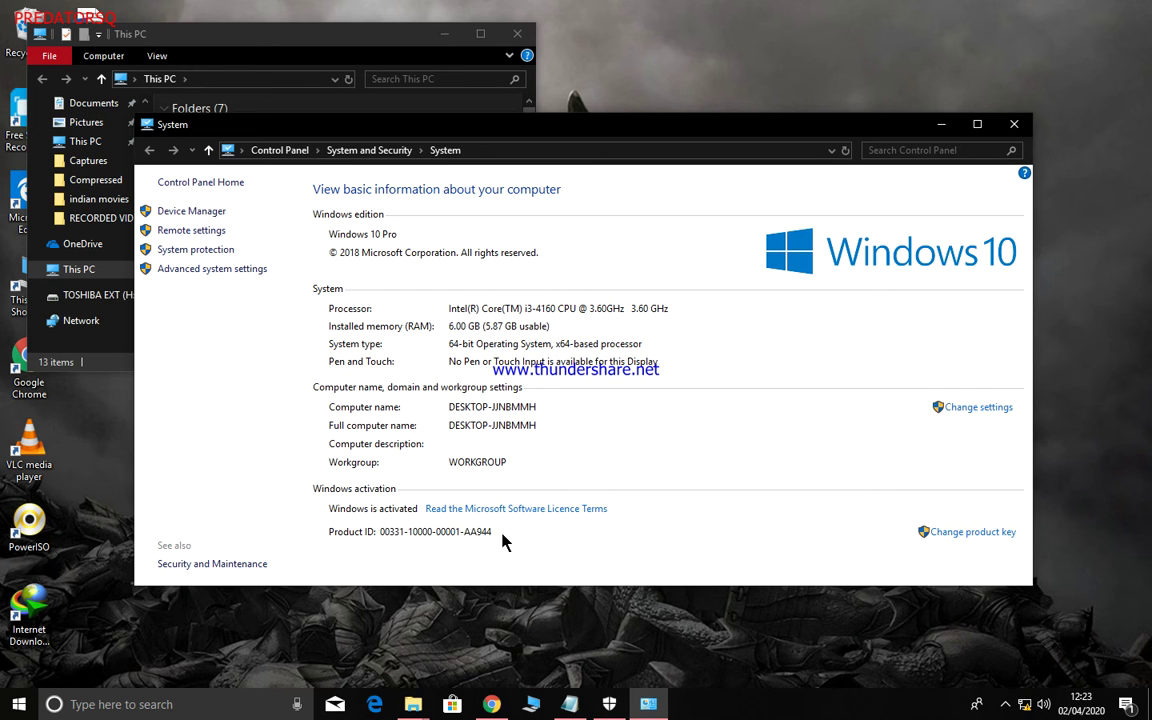
Step: Close the System and This PC windows and refresh the desktop
{"action": "left_click", "coordinate": [1014, 124]}
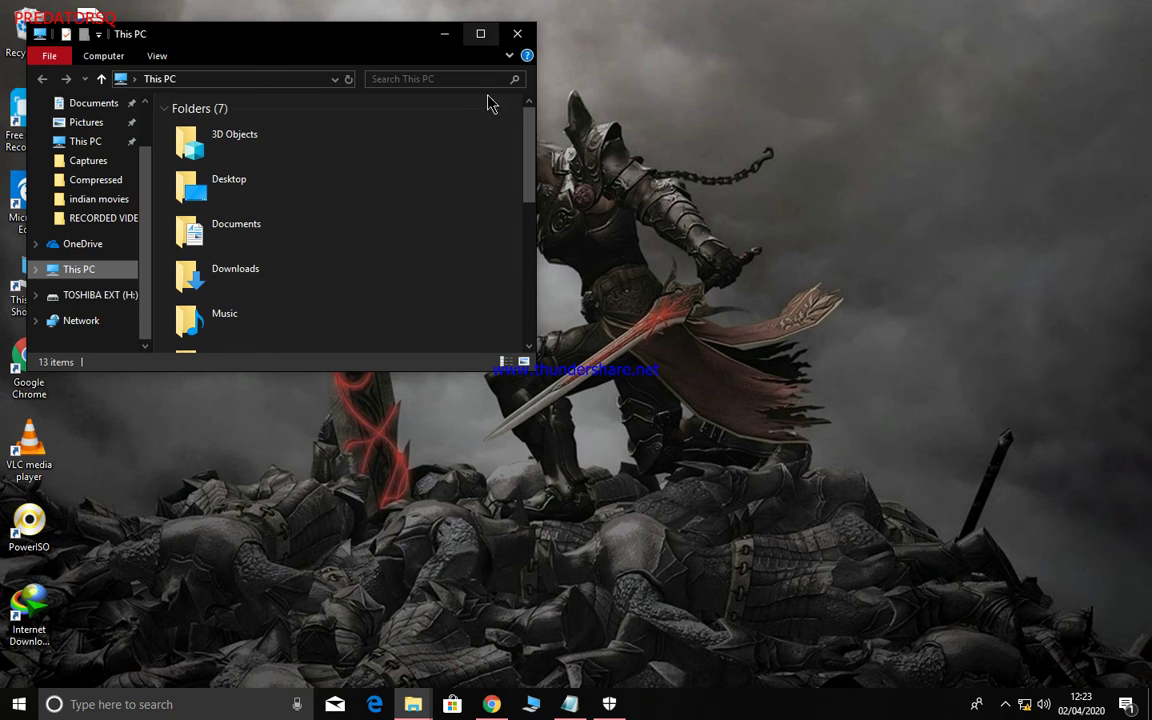
{"action": "left_click", "coordinate": [481, 35]}
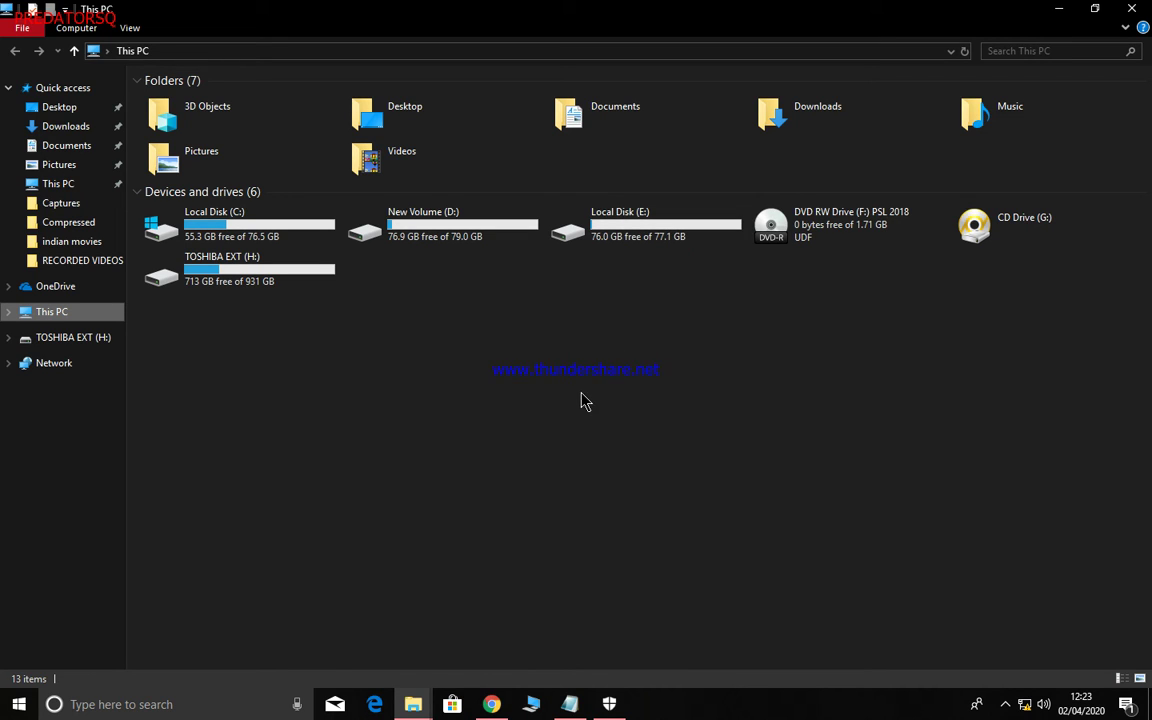
{"action": "left_click", "coordinate": [1131, 8]}
{"action": "right_click", "coordinate": [237, 219]}
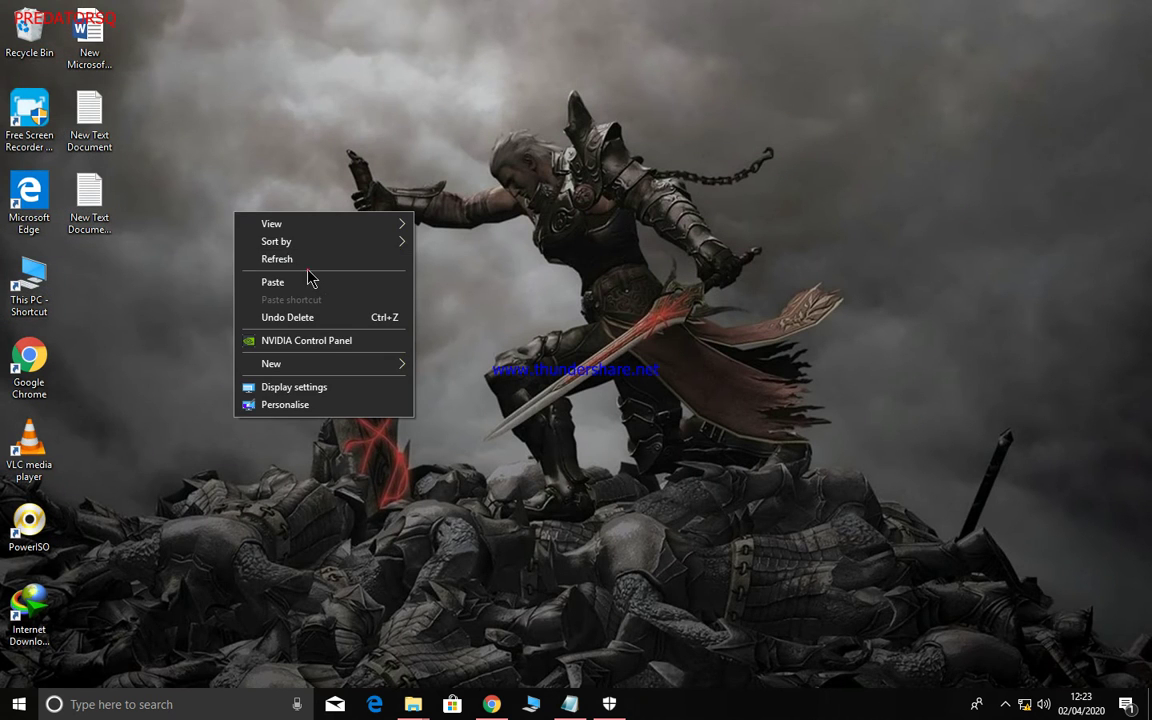
{"action": "left_click", "coordinate": [311, 262]}
Step: Open Windows Settings, switch to Windows Security, and turn on real-time protection and cloud-delivered protection
{"action": "key", "text": "super"}
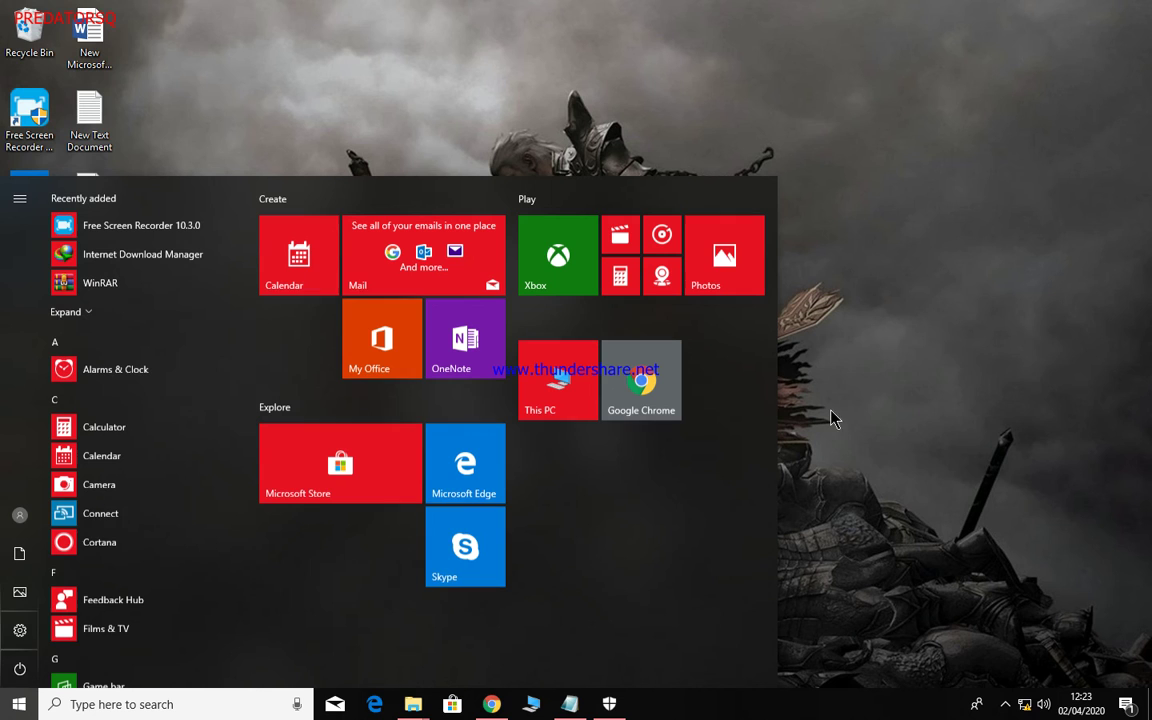
{"action": "left_click", "coordinate": [19, 630]}
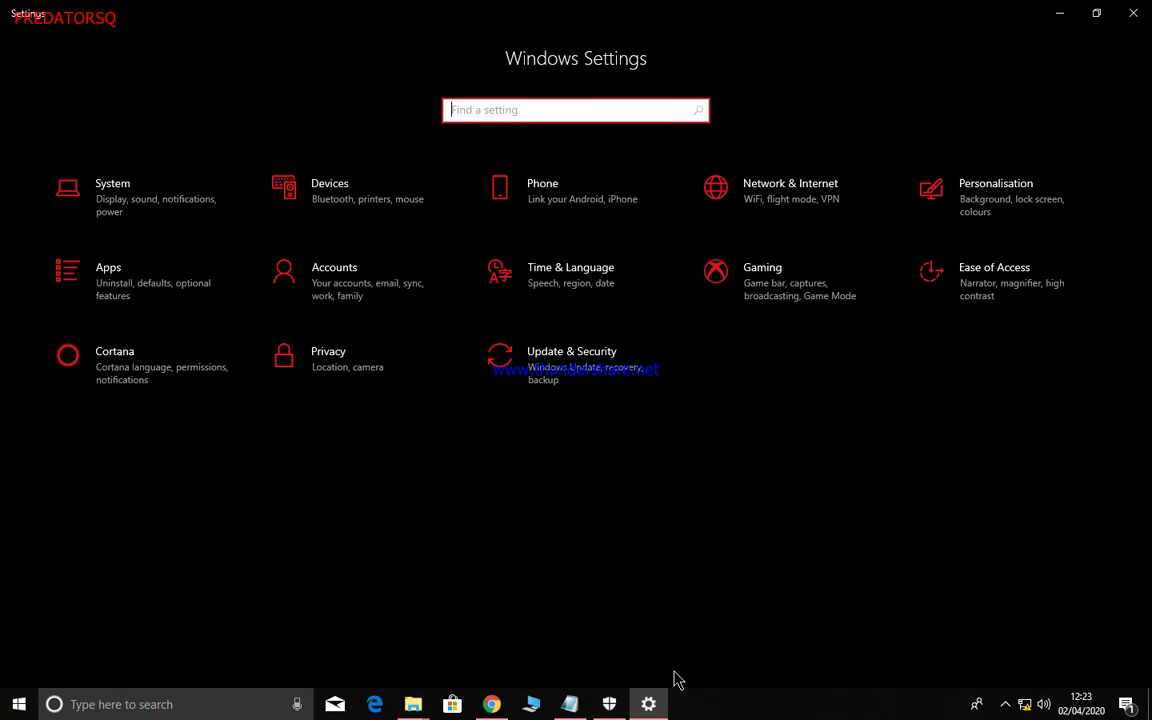
{"action": "left_click", "coordinate": [611, 706]}
{"action": "scroll", "coordinate": [447, 387], "scroll_direction": "down", "scroll_amount": 3}
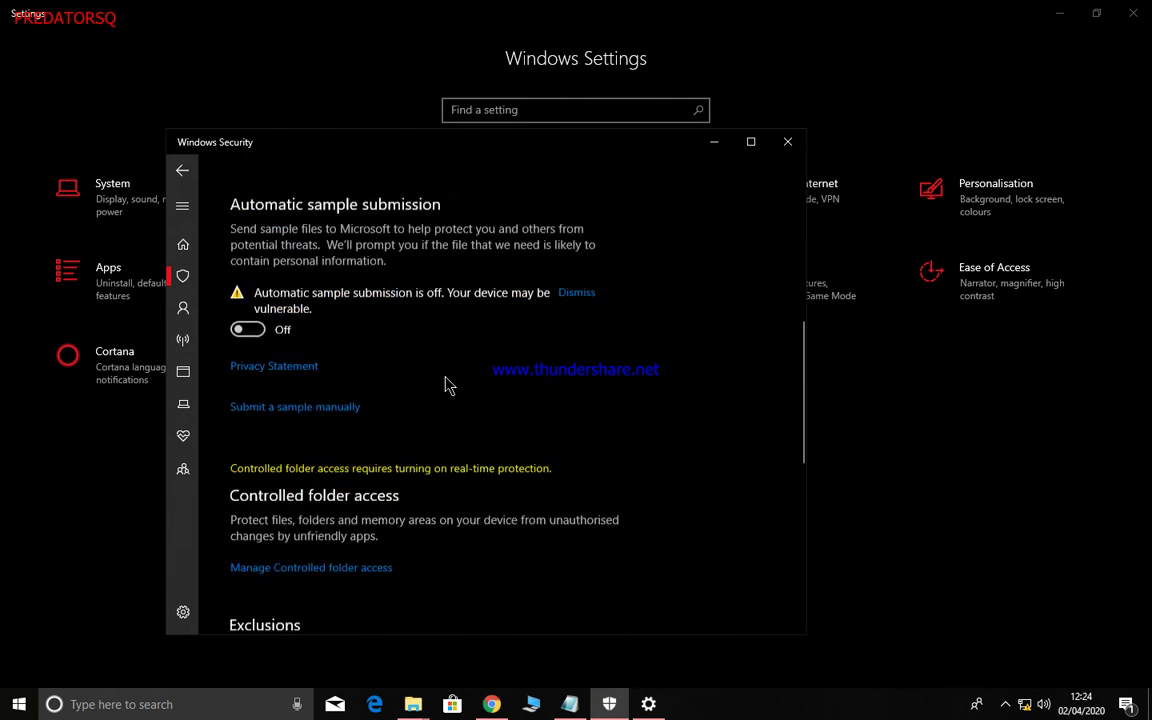
{"action": "scroll", "coordinate": [447, 387], "scroll_direction": "up", "scroll_amount": 3}
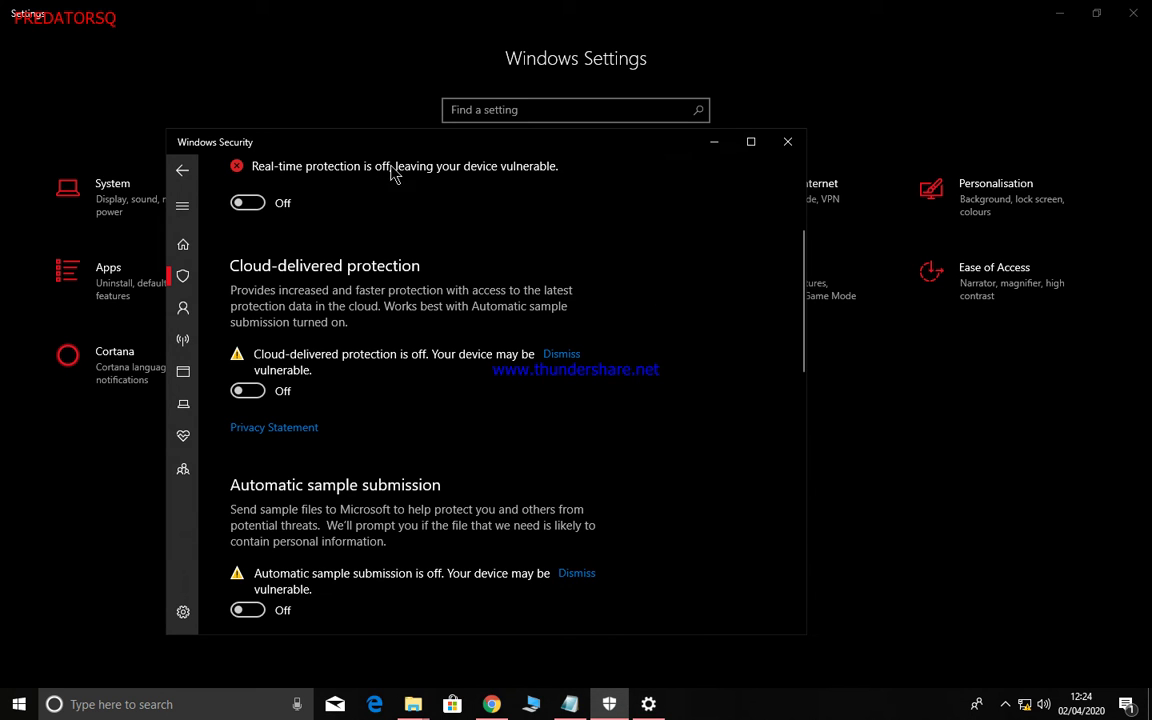
{"action": "scroll", "coordinate": [367, 593], "scroll_direction": "up", "scroll_amount": 2}
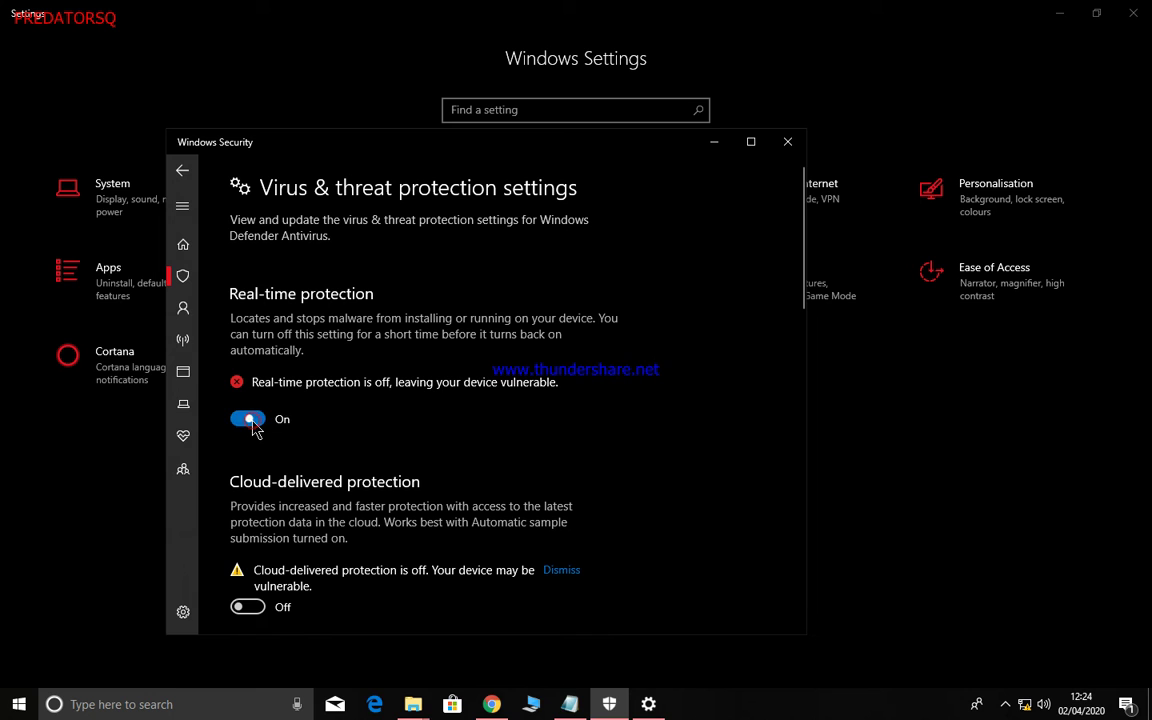
{"action": "scroll", "coordinate": [445, 471], "scroll_direction": "down", "scroll_amount": 2}
{"action": "left_click", "coordinate": [252, 502]}
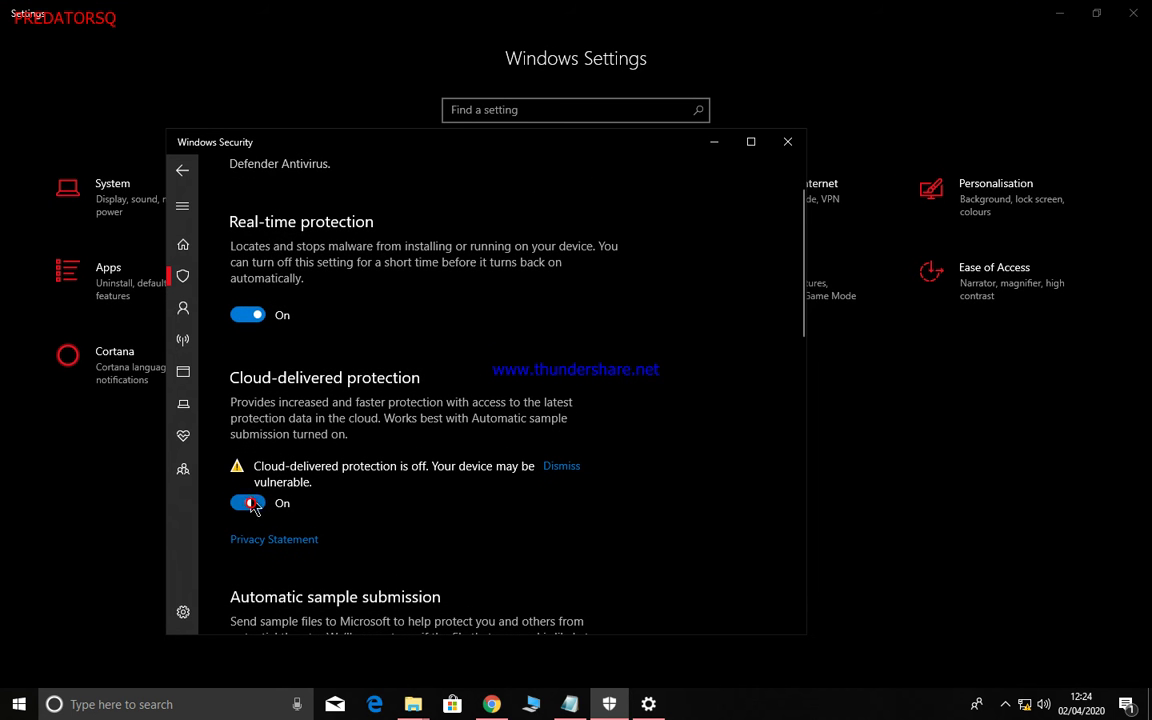
Step: Turn on automatic sample submission, and close the Windows Security and Settings windows
{"action": "scroll", "coordinate": [368, 453], "scroll_direction": "down", "scroll_amount": 3}
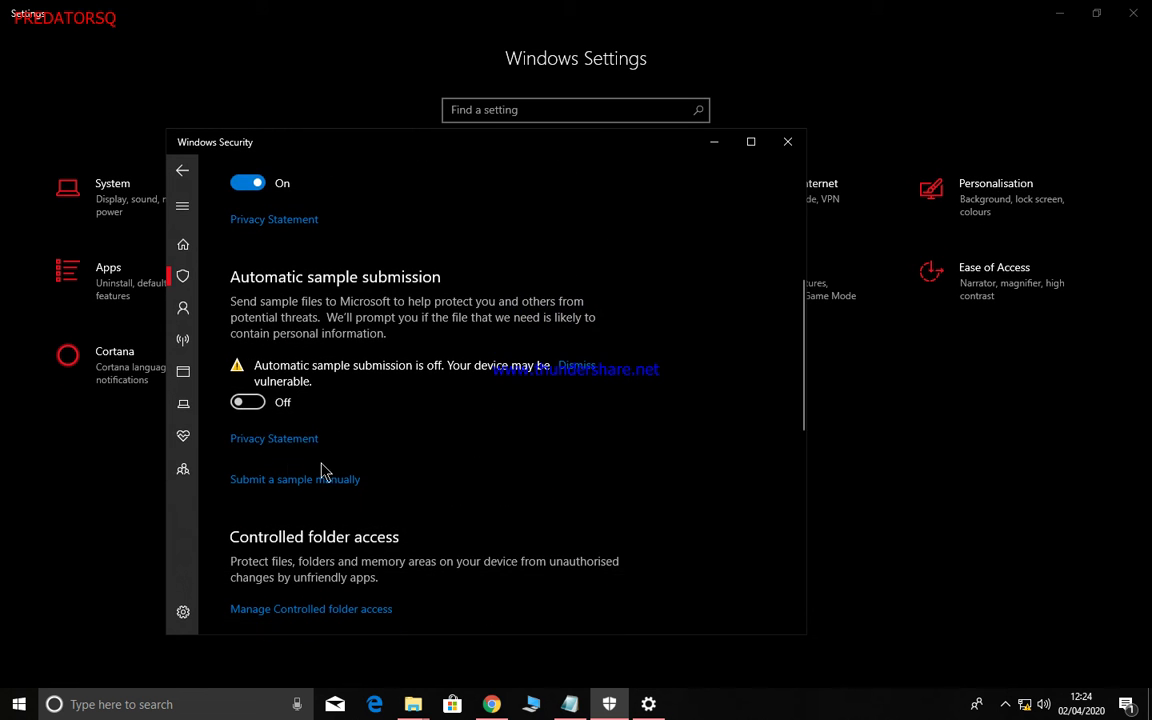
{"action": "left_click", "coordinate": [252, 403]}
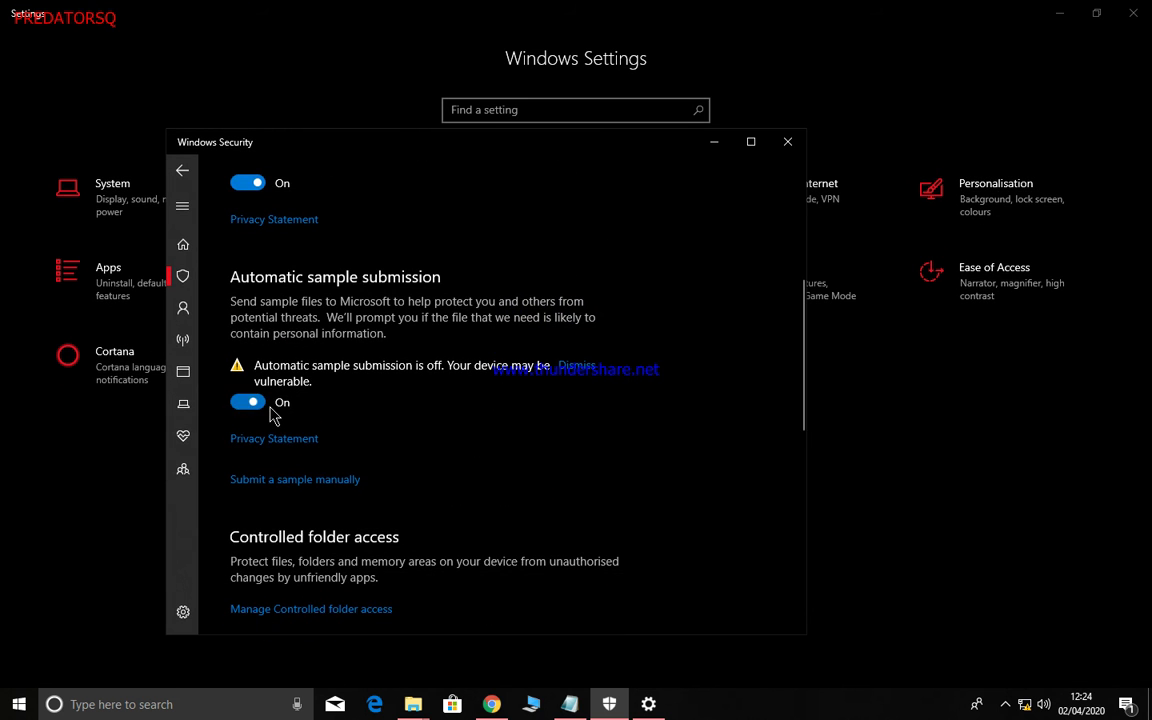
{"action": "left_click", "coordinate": [182, 170]}
{"action": "left_click", "coordinate": [798, 144]}
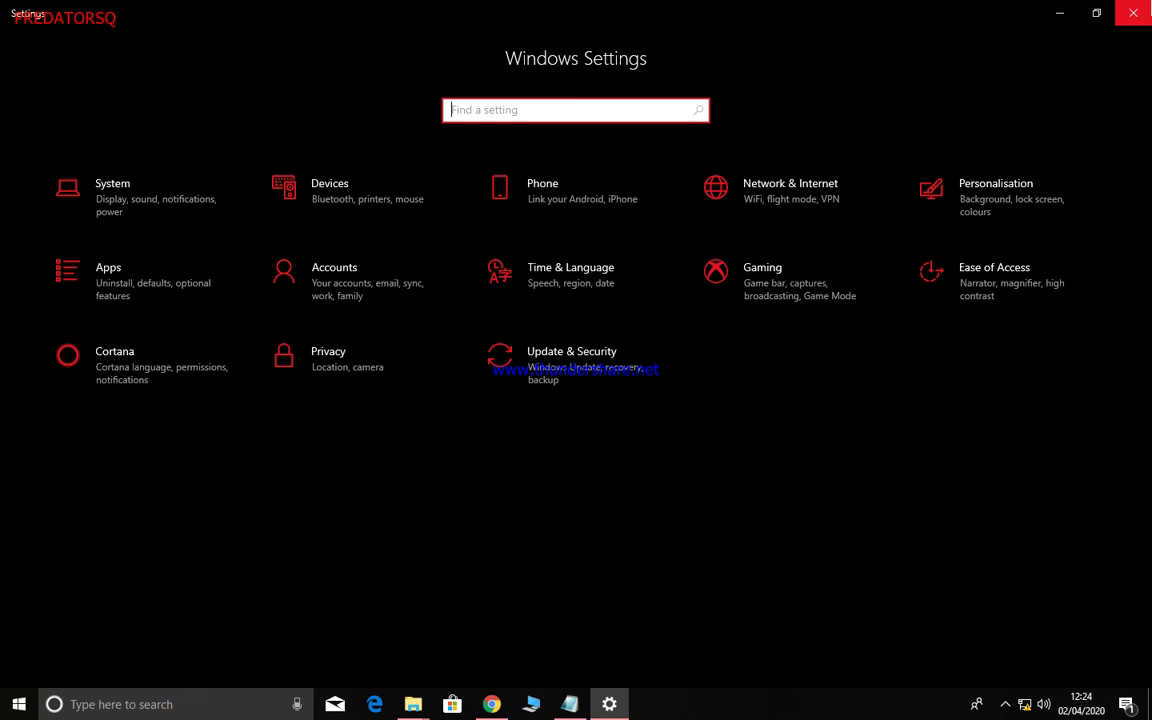
{"action": "left_click", "coordinate": [1133, 13]}
Step: Refresh the desktop and dismiss the Windows Security notifications about virus protection and found threats
{"action": "right_click", "coordinate": [594, 60]}
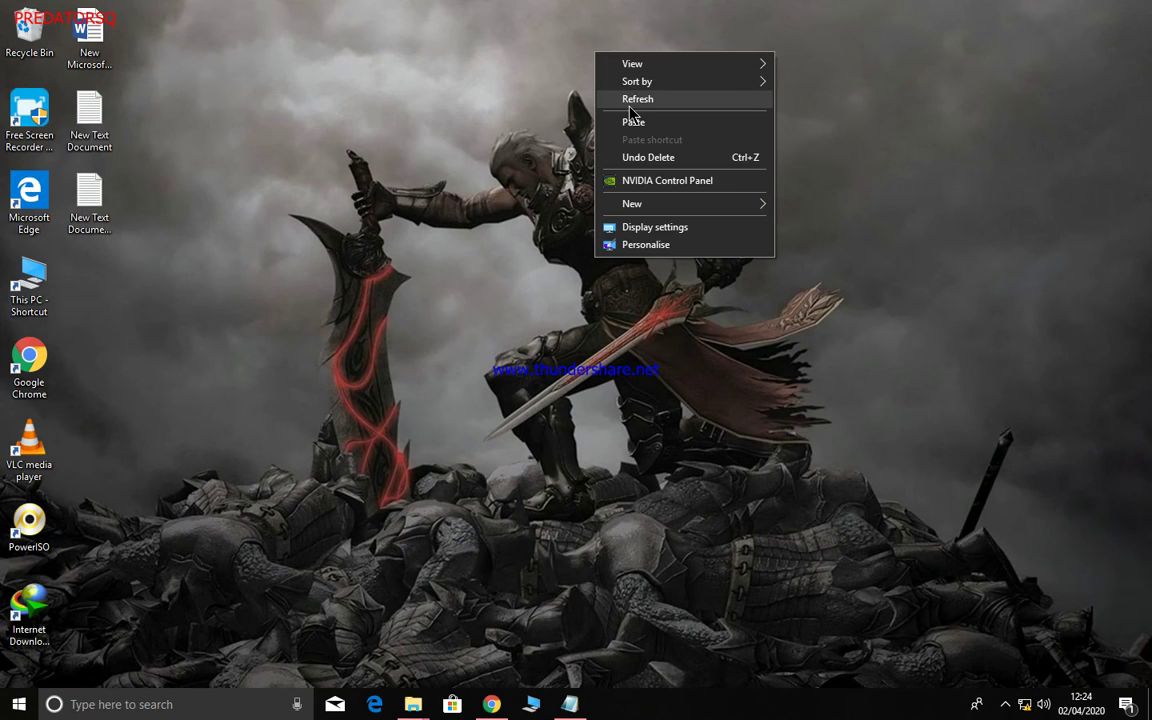
{"action": "left_click", "coordinate": [628, 99]}
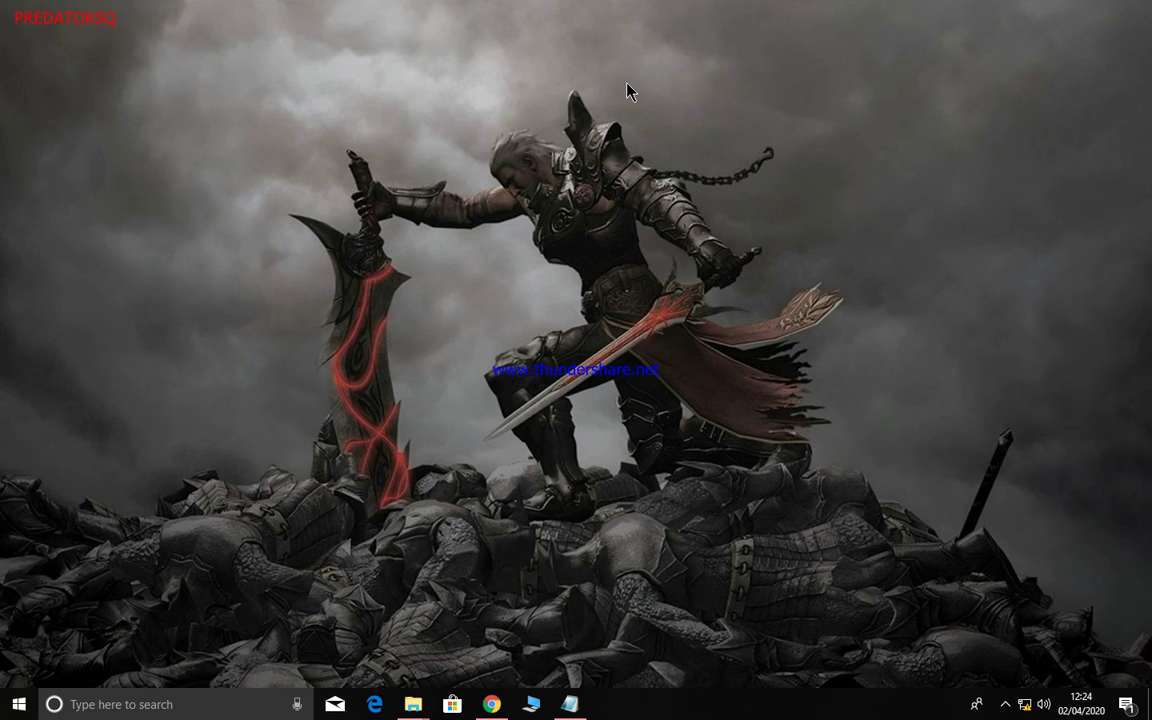
{"action": "left_click", "coordinate": [1140, 706]}
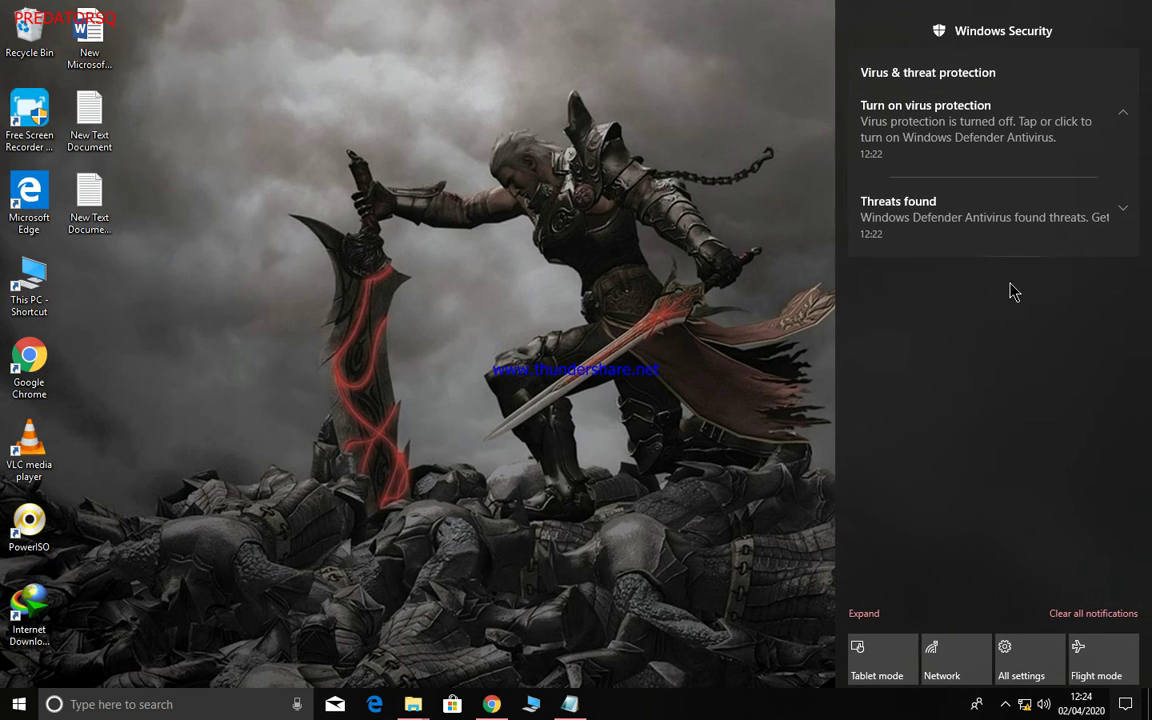
{"action": "left_click", "coordinate": [914, 225]}
{"action": "left_click", "coordinate": [1111, 147]}
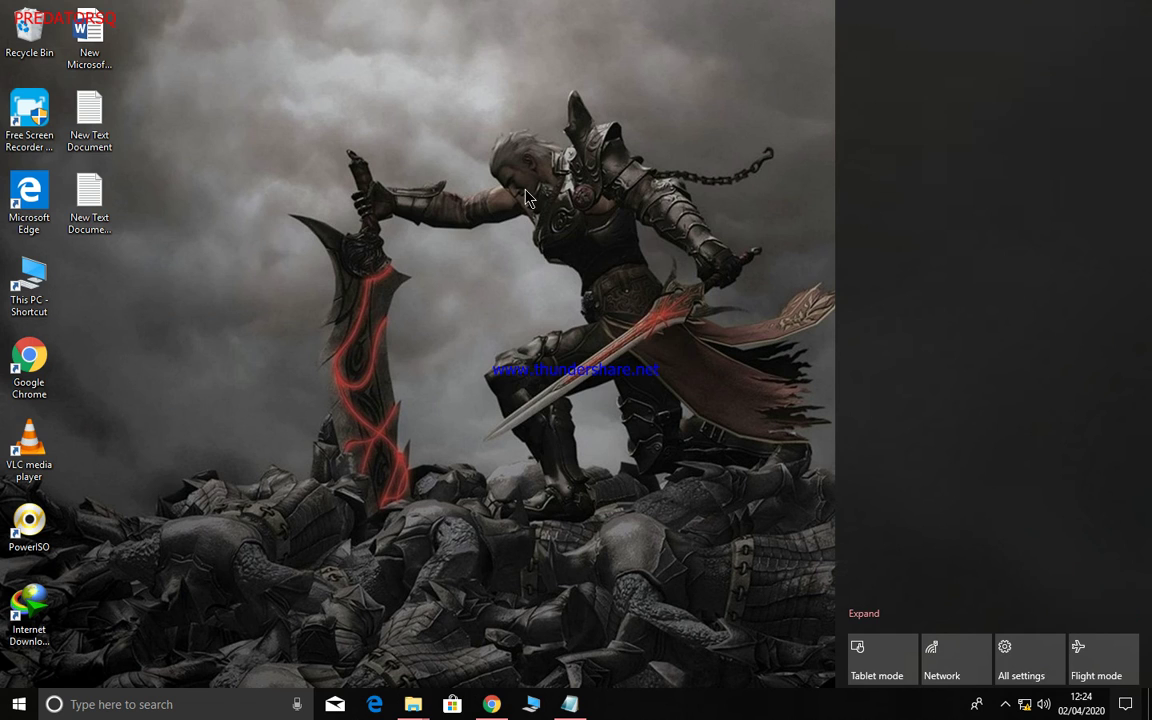
{"action": "right_click", "coordinate": [527, 190]}
{"action": "left_click", "coordinate": [586, 237]}
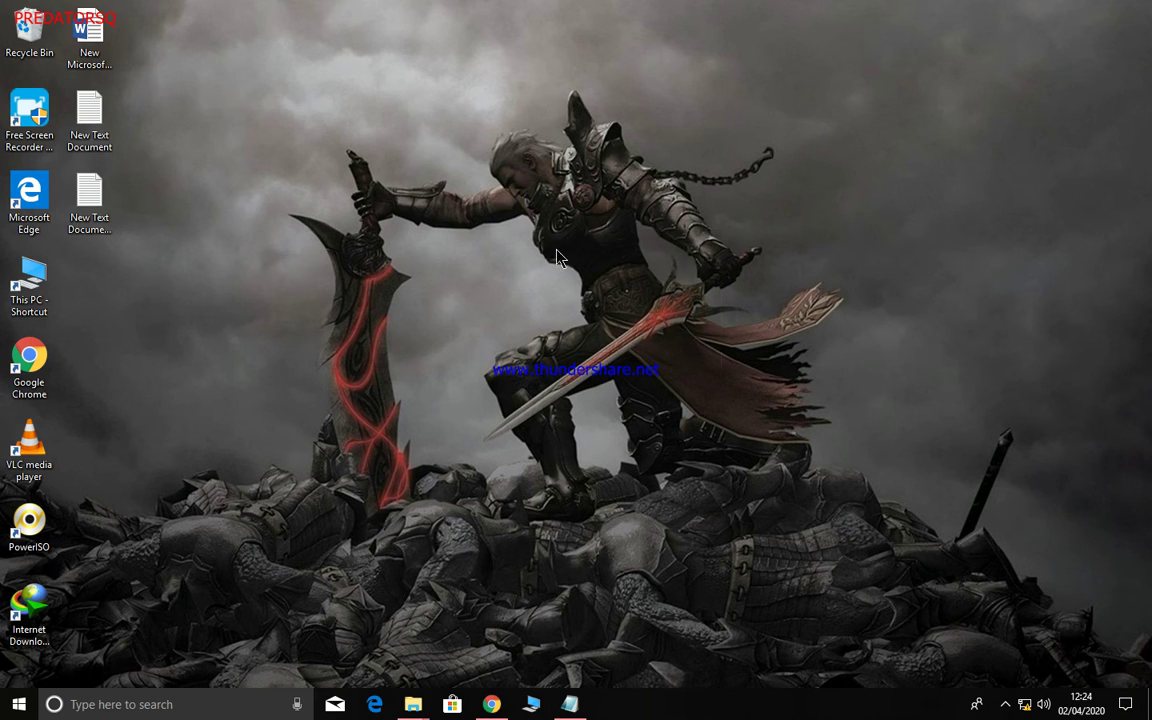
{"action": "right_click", "coordinate": [536, 227]}
{"action": "left_click", "coordinate": [570, 284]}
{"action": "right_click", "coordinate": [463, 150]}
{"action": "left_click", "coordinate": [514, 192]}
{"action": "right_click", "coordinate": [437, 165]}
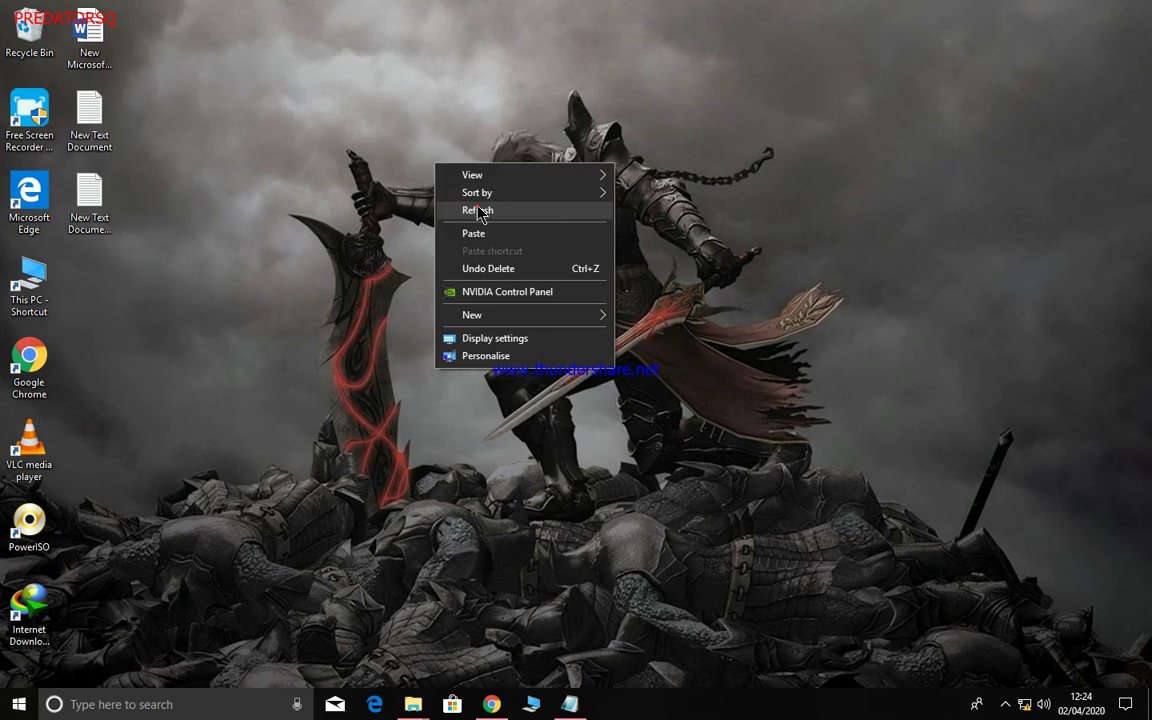
{"action": "left_click", "coordinate": [478, 211]}
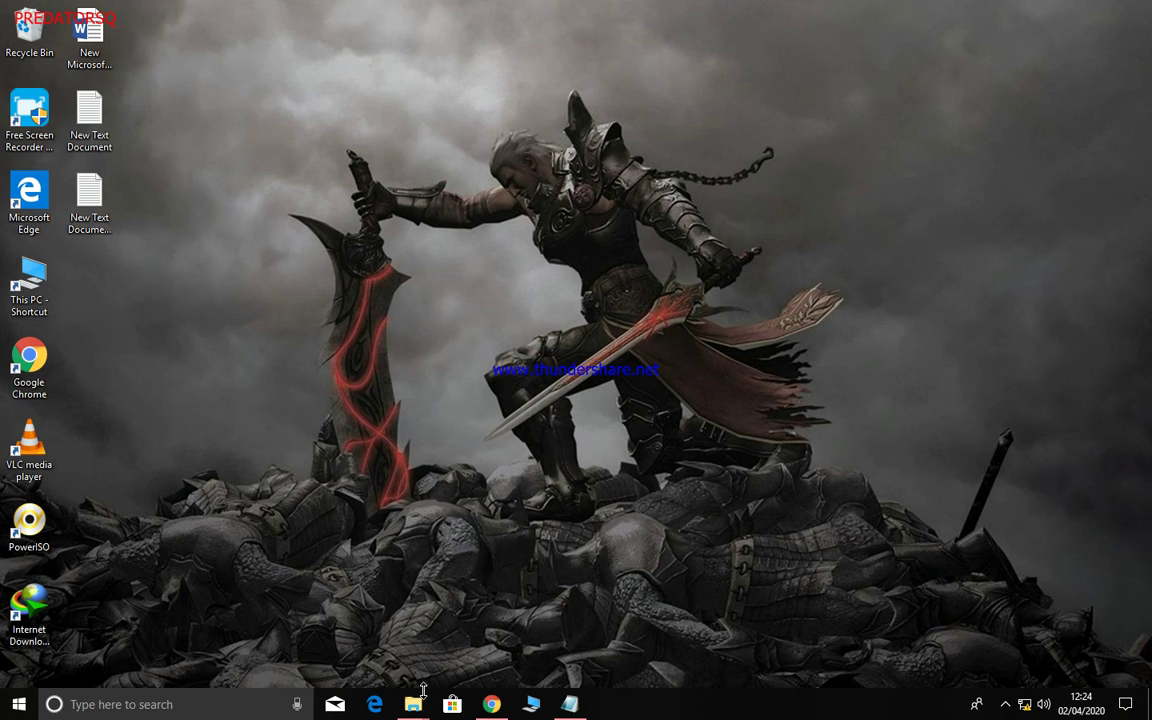
{"action": "right_click", "coordinate": [353, 425]}
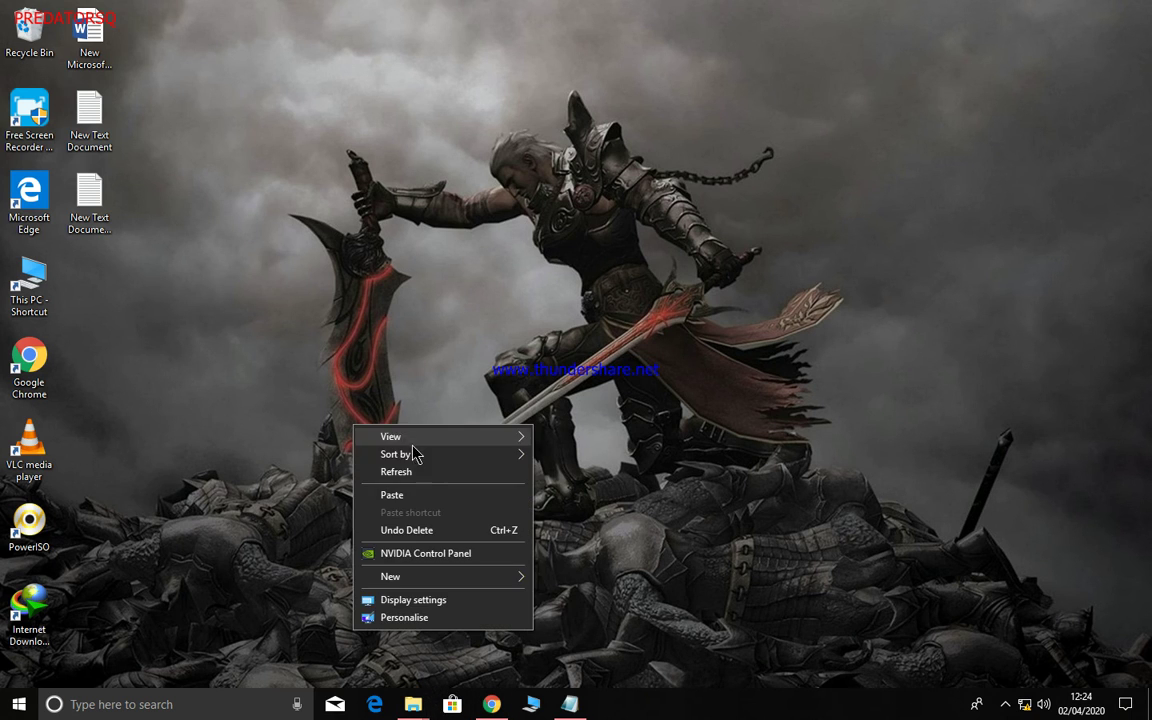
{"action": "left_click", "coordinate": [430, 476]}
Step: Open Windows Settings and go to the Colours page of Personalisation
{"action": "left_click", "coordinate": [19, 704]}
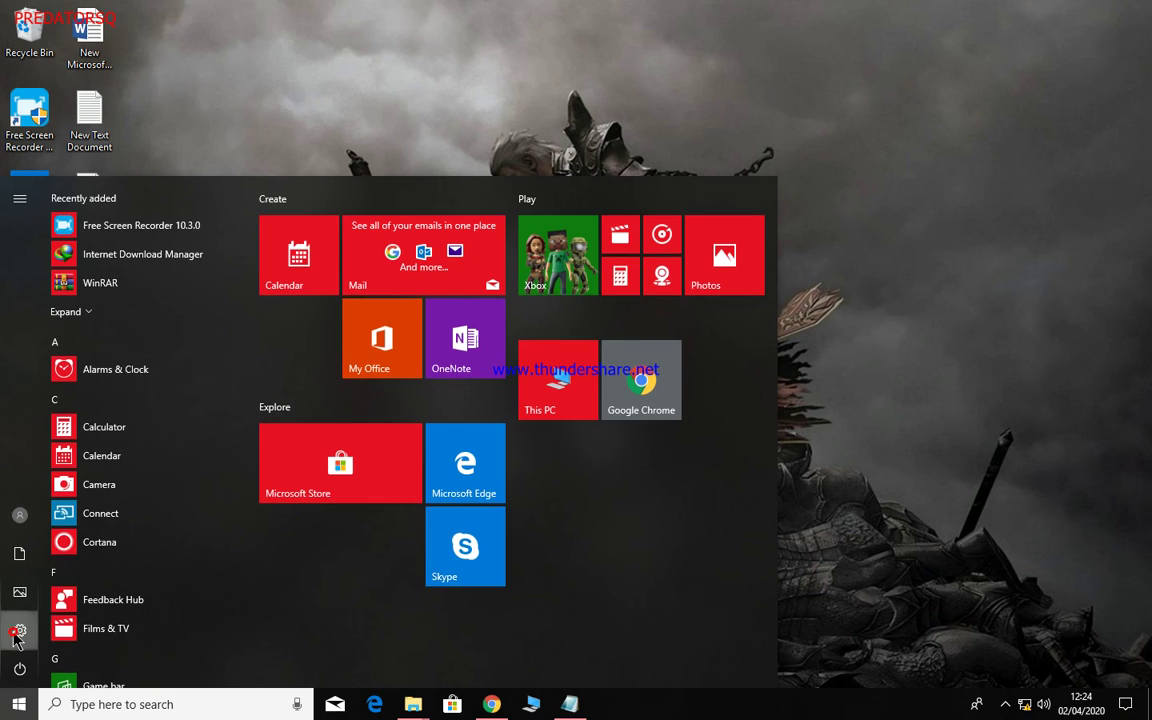
{"action": "left_click", "coordinate": [18, 625]}
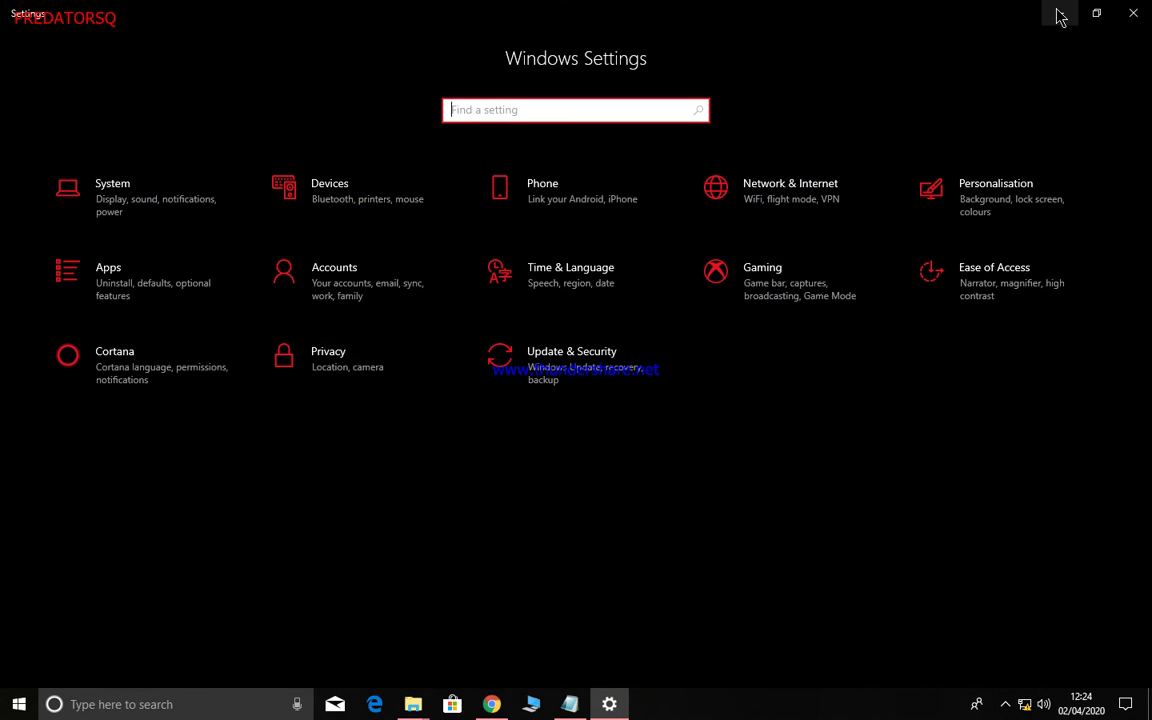
{"action": "left_click", "coordinate": [995, 207]}
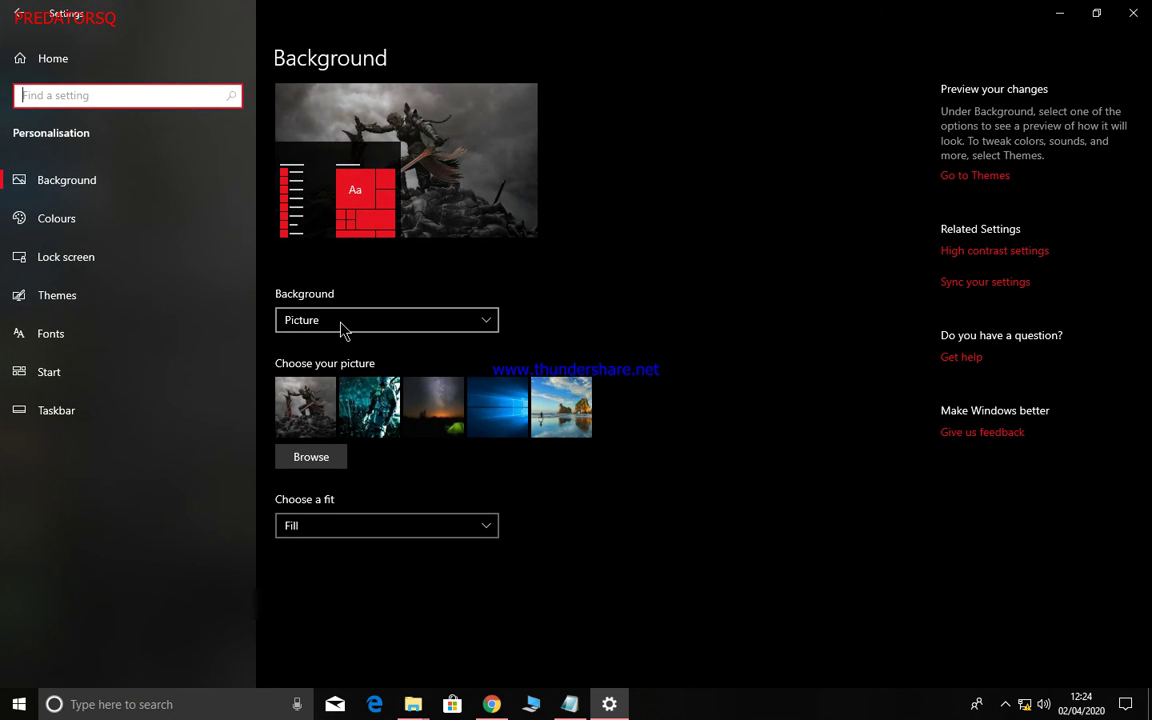
{"action": "left_click", "coordinate": [67, 218]}
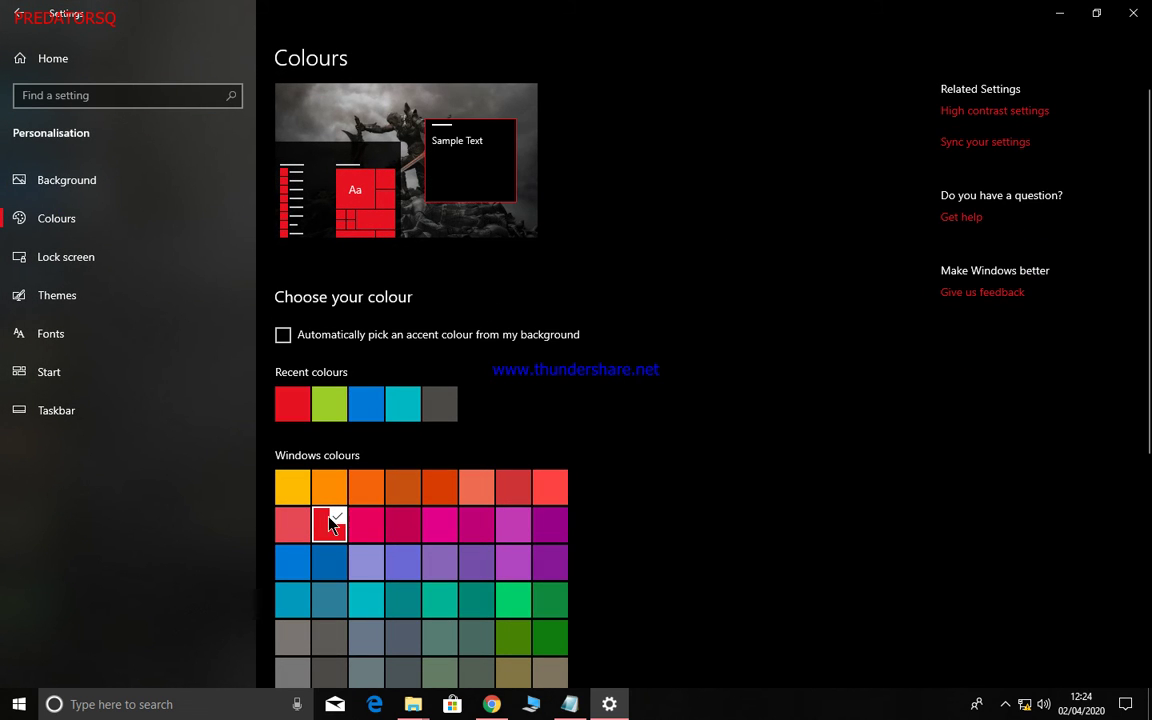
Step: Enable automatic accent colour picking from the background, show the desktop, and return to the Colours settings
{"action": "left_click", "coordinate": [288, 339]}
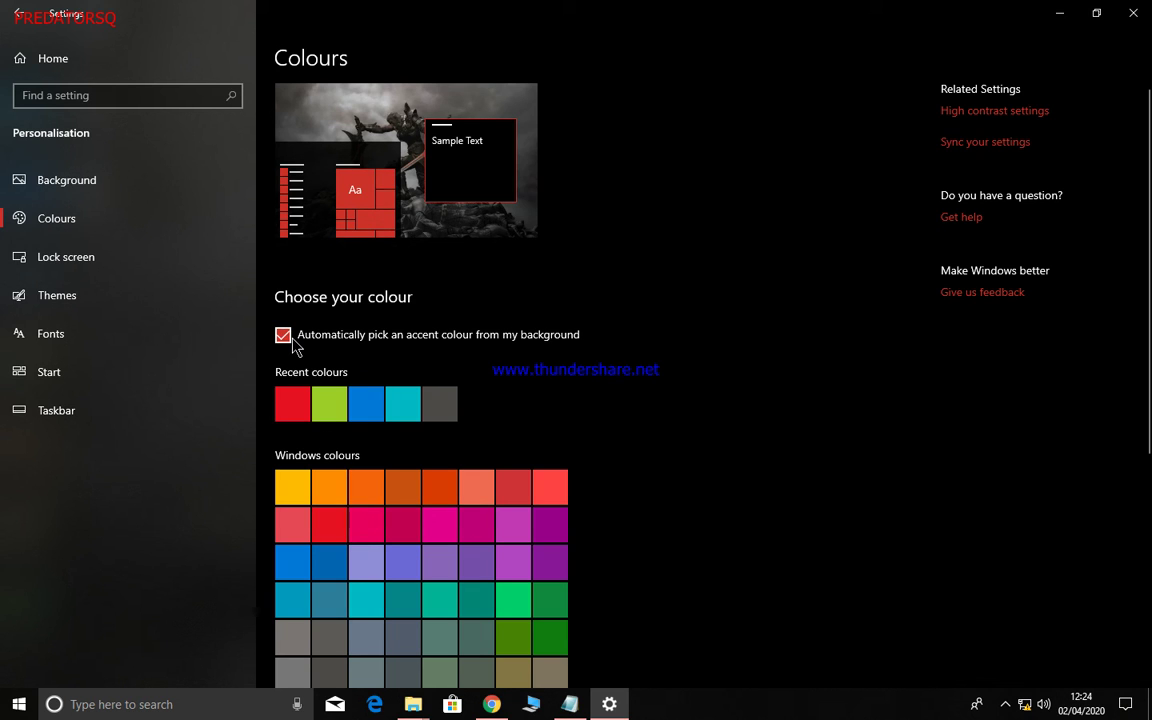
{"action": "key", "text": "super+d"}
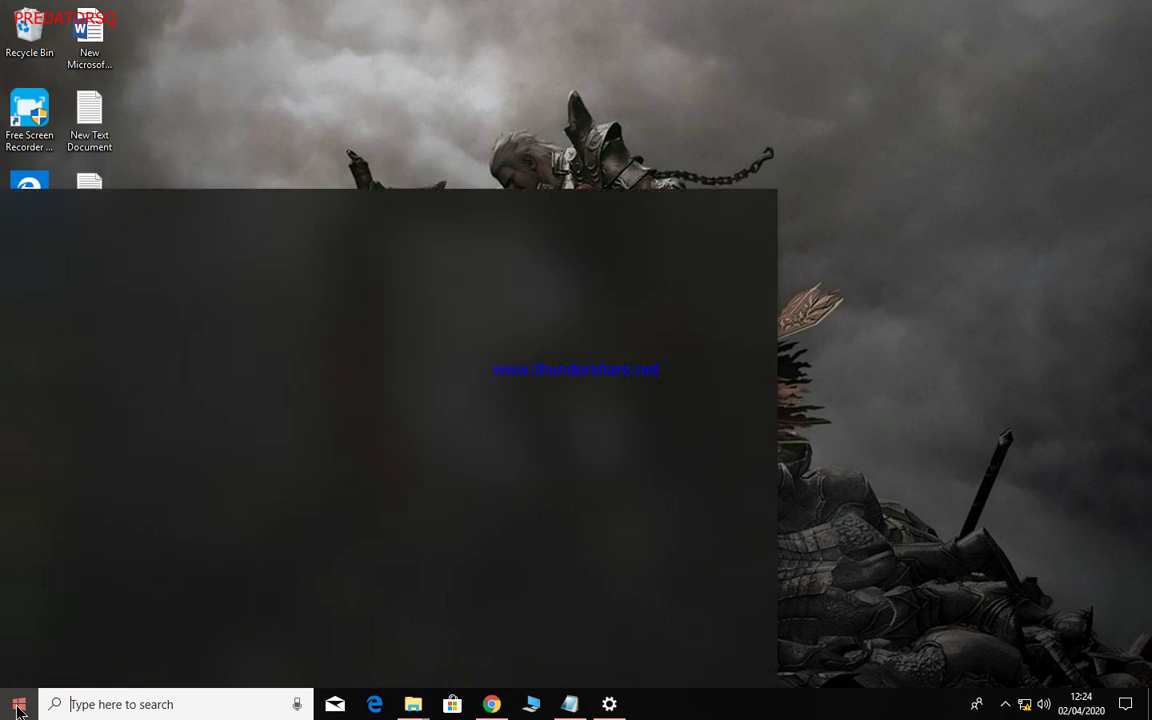
{"action": "key", "text": "super"}
{"action": "left_click", "coordinate": [18, 633]}
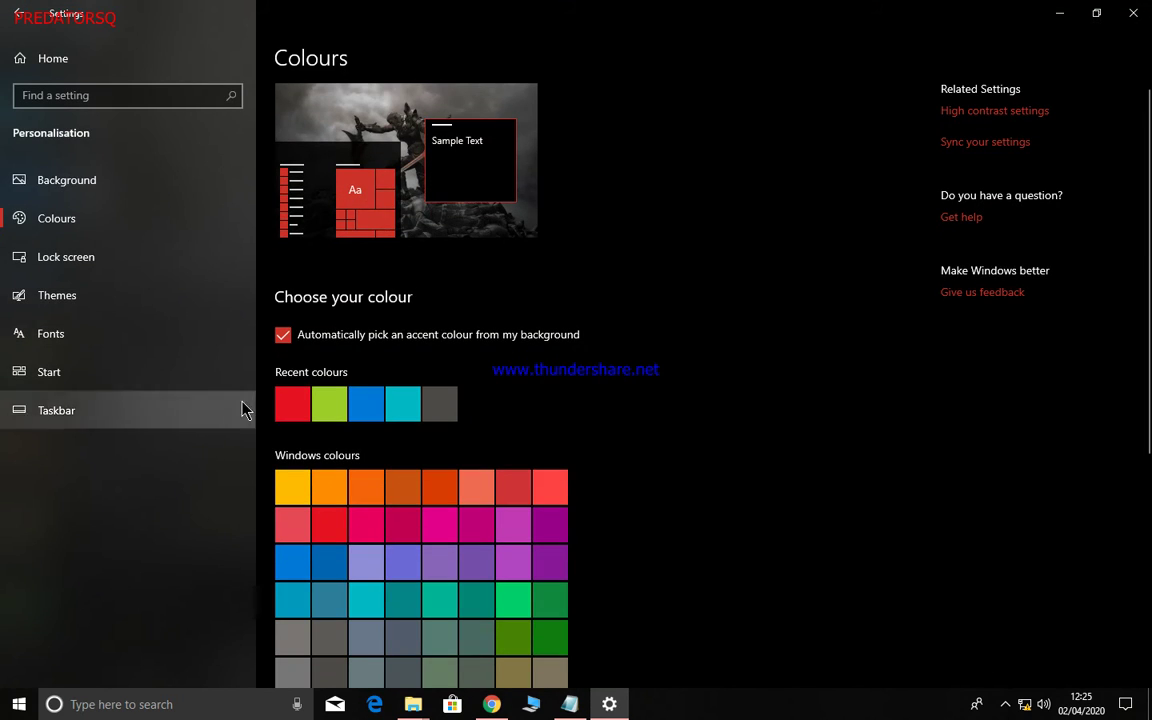
Step: Set the accent colour to the lime green recent colour and check it in the Start menu
{"action": "left_click", "coordinate": [331, 410]}
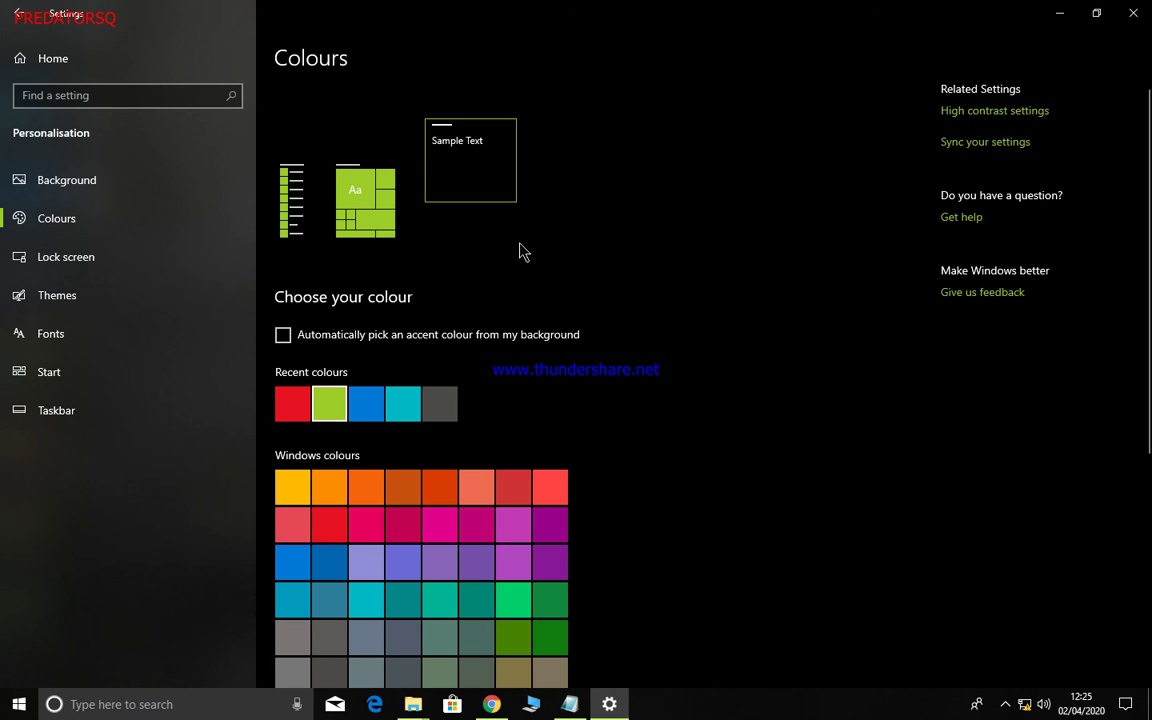
{"action": "left_click", "coordinate": [14, 704]}
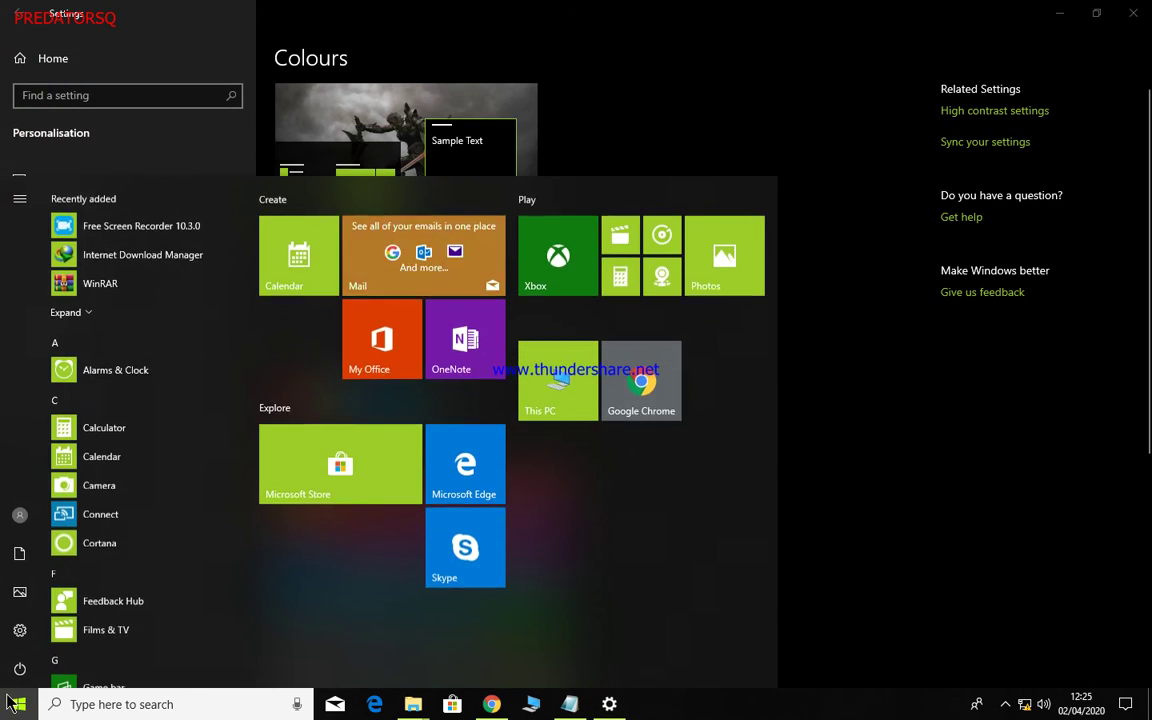
{"action": "left_click", "coordinate": [19, 630]}
Step: View the Game bar settings under Gaming and return to the Settings home page
{"action": "left_click", "coordinate": [13, 13]}
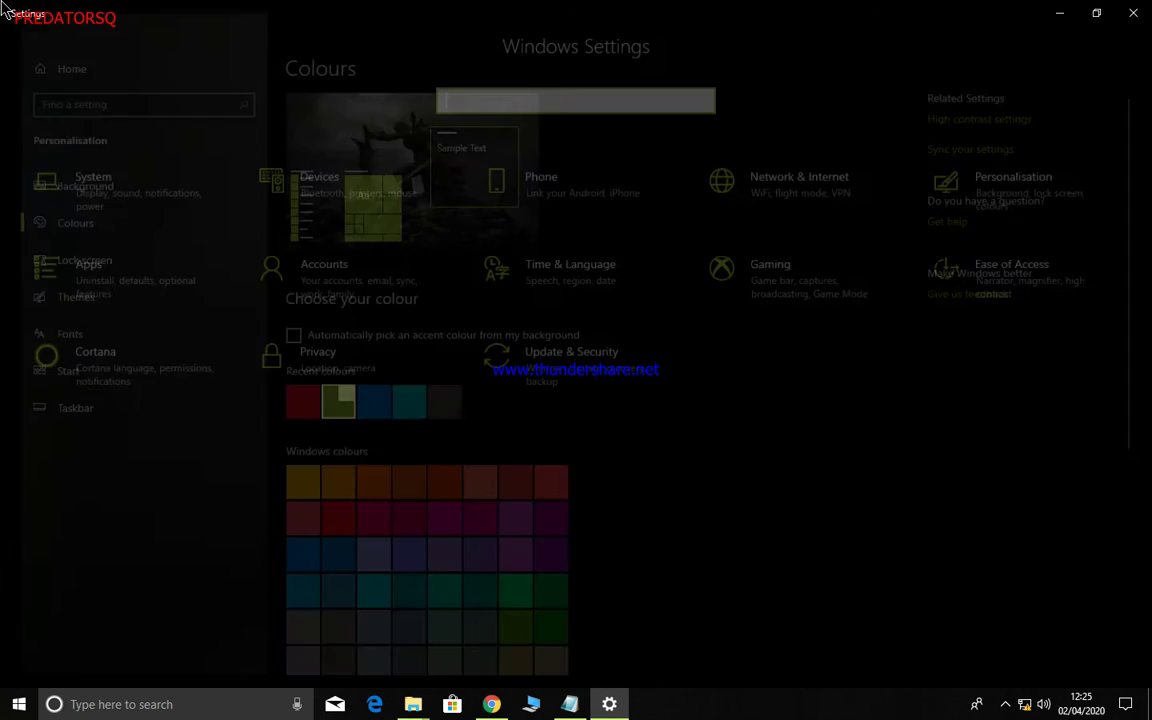
{"action": "left_click", "coordinate": [778, 279]}
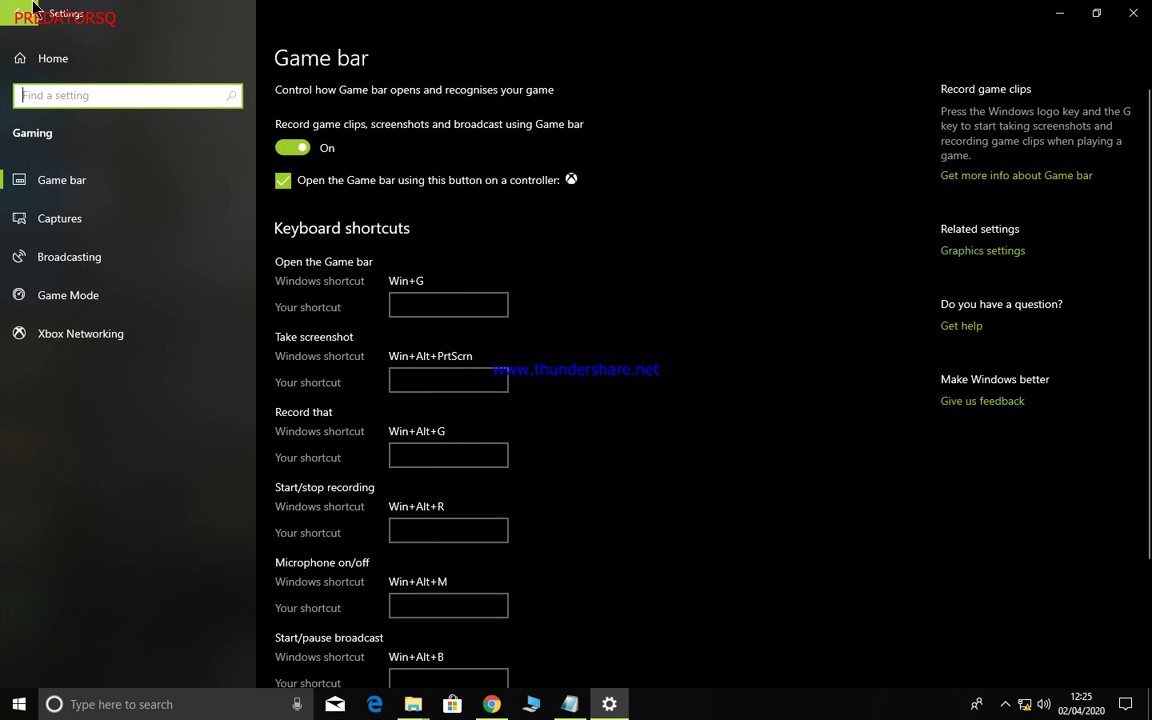
{"action": "left_click", "coordinate": [30, 8]}
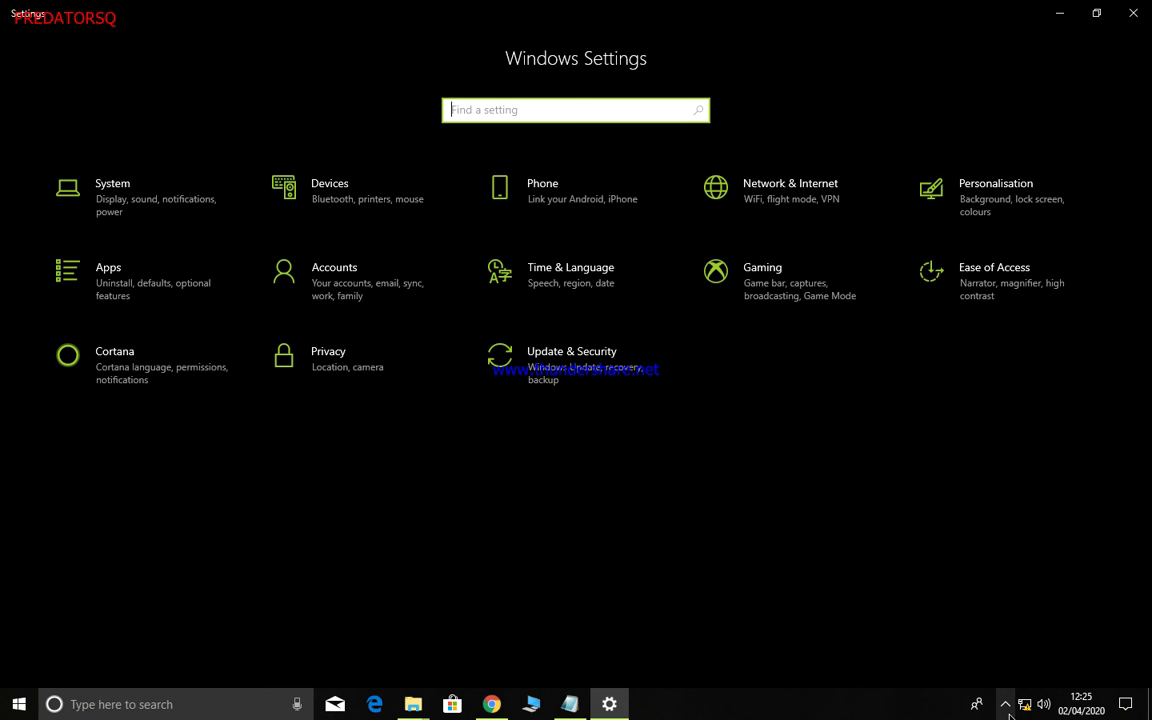
Step: Show the hidden notification area icons and open the screen recorder's options
{"action": "left_click", "coordinate": [1005, 703]}
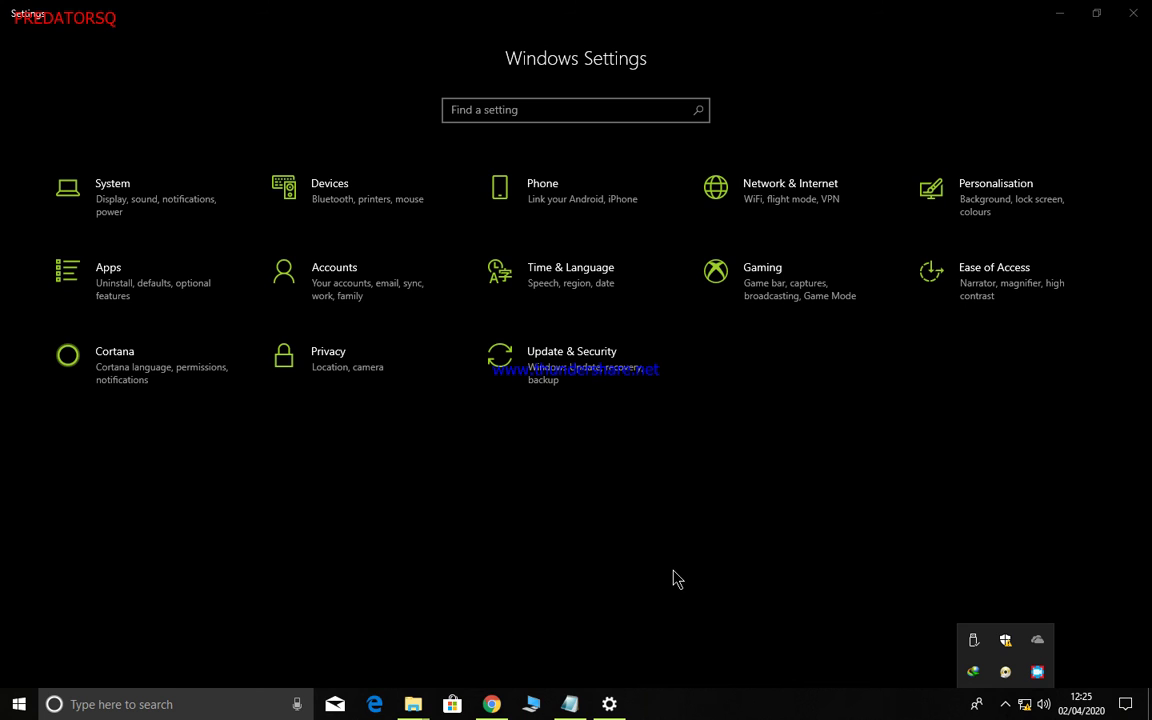
{"action": "right_click", "coordinate": [1037, 672]}
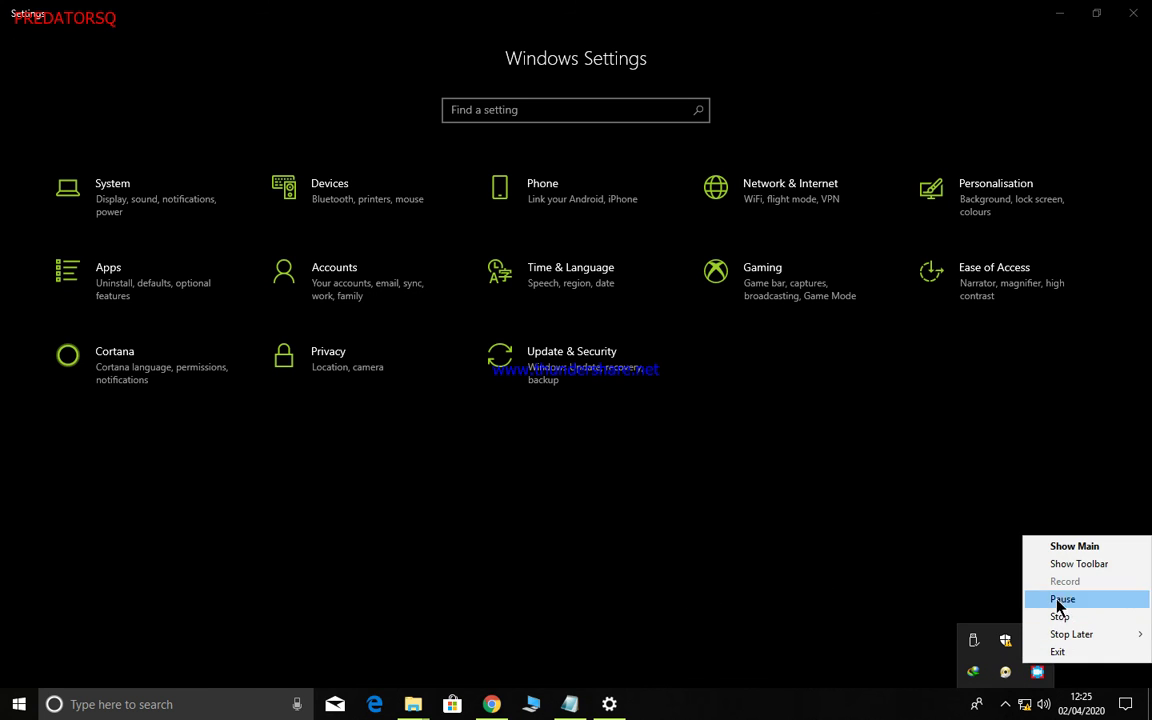